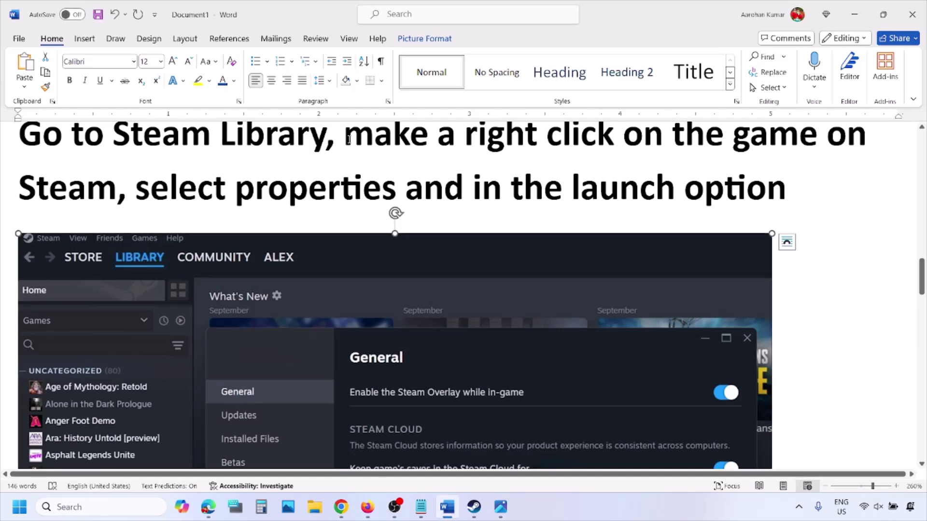
Highlight the instructions for opening the game's properties in Steam and examine the -dx11 launch option picture below them.
{"action": "left_click_drag", "start_coordinate": [344, 141], "coordinate": [827, 143]}
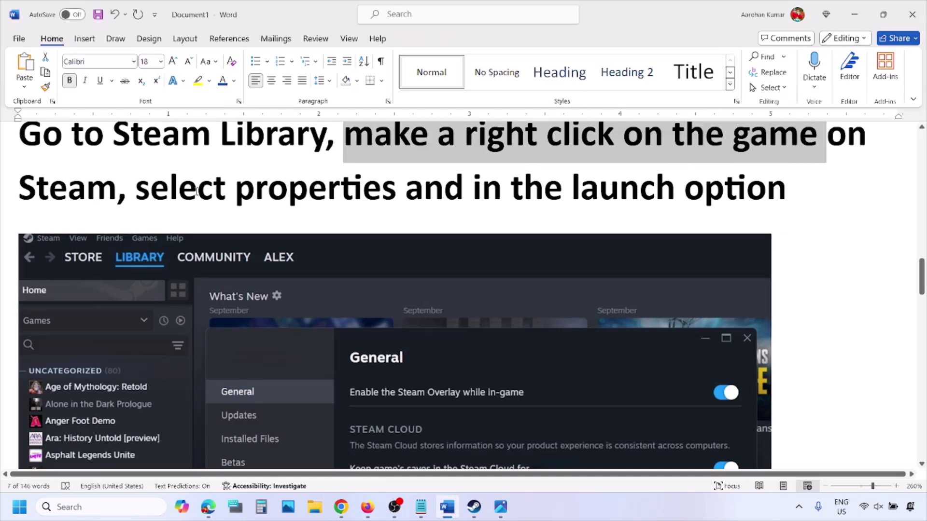
{"action": "left_click_drag", "start_coordinate": [227, 188], "coordinate": [403, 189]}
{"action": "scroll", "coordinate": [399, 193], "scroll_direction": "down", "scroll_amount": 5}
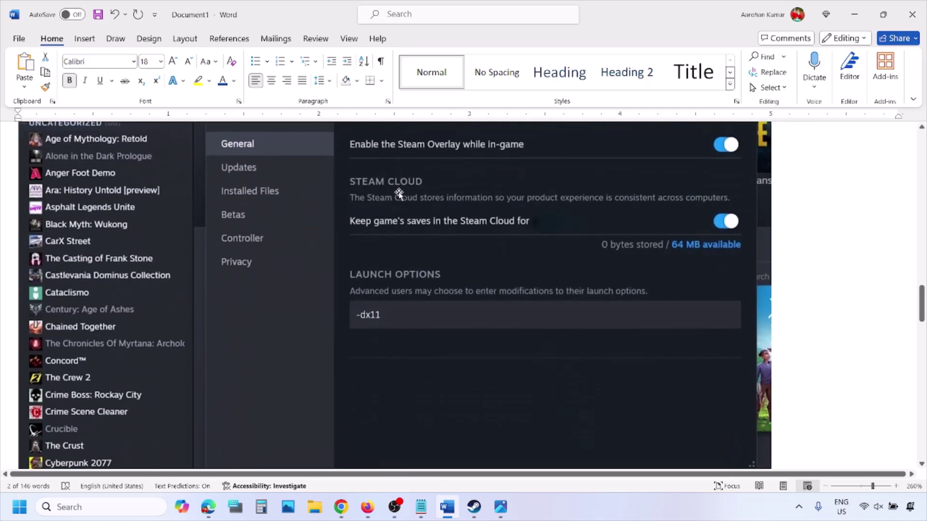
{"action": "scroll", "coordinate": [399, 193], "scroll_direction": "up", "scroll_amount": 3}
{"action": "right_click", "coordinate": [399, 191]}
{"action": "left_click", "coordinate": [365, 351]}
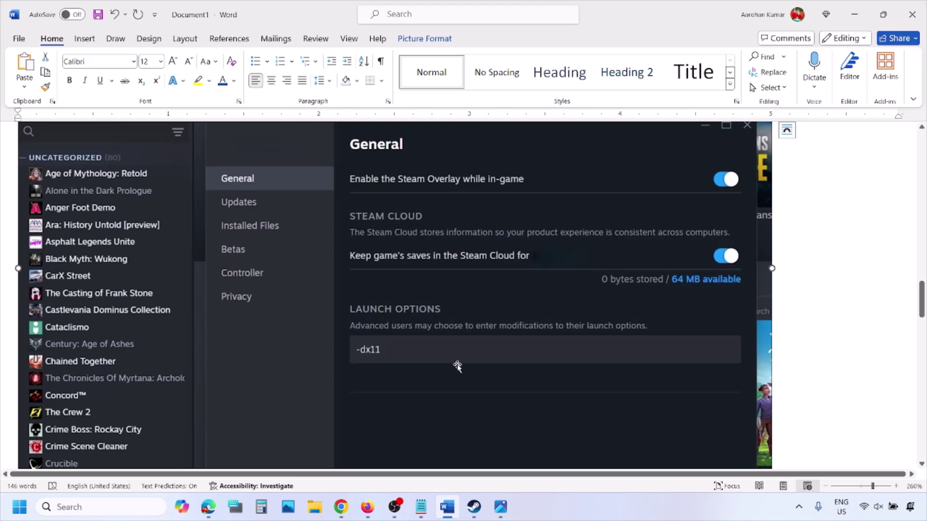
Examine the -d3d11 and -dx12 launch option pictures further down the document.
{"action": "scroll", "coordinate": [457, 365], "scroll_direction": "down", "scroll_amount": 10}
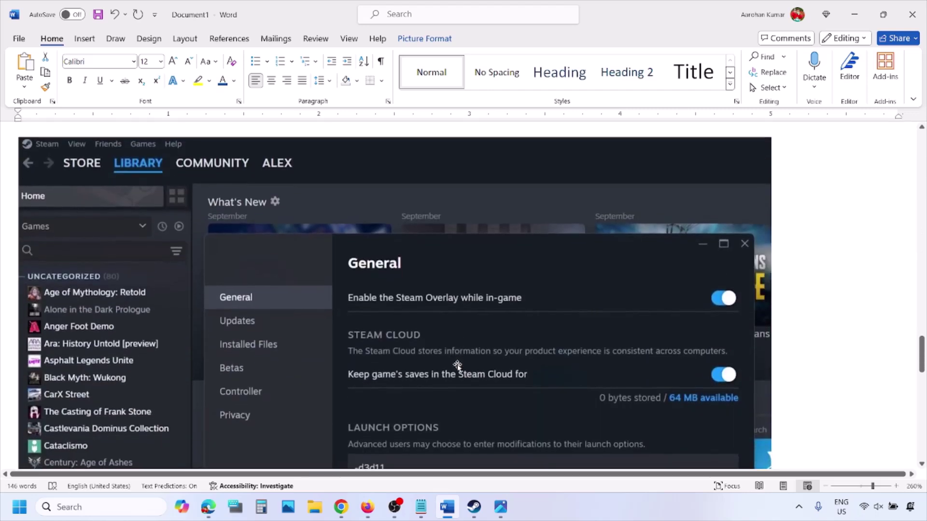
{"action": "scroll", "coordinate": [457, 366], "scroll_direction": "down", "scroll_amount": 5}
{"action": "scroll", "coordinate": [404, 275], "scroll_direction": "up", "scroll_amount": 2}
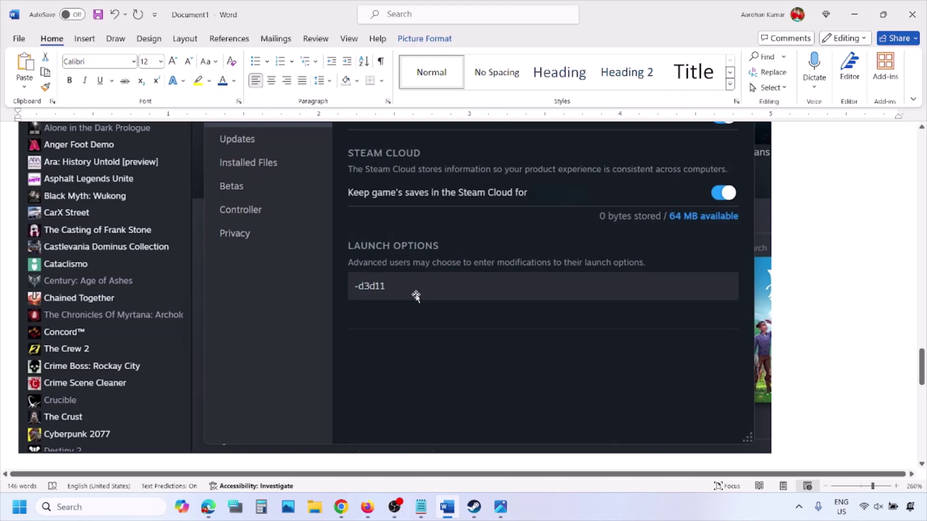
{"action": "scroll", "coordinate": [415, 295], "scroll_direction": "down", "scroll_amount": 8}
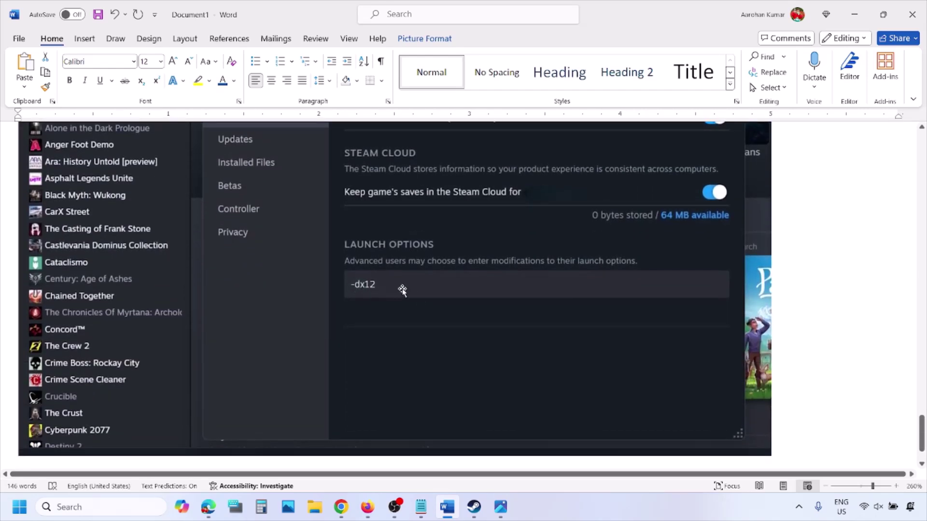
Leave the Word document and bring up the Windows power options that include Restart.
{"action": "left_click", "coordinate": [447, 506]}
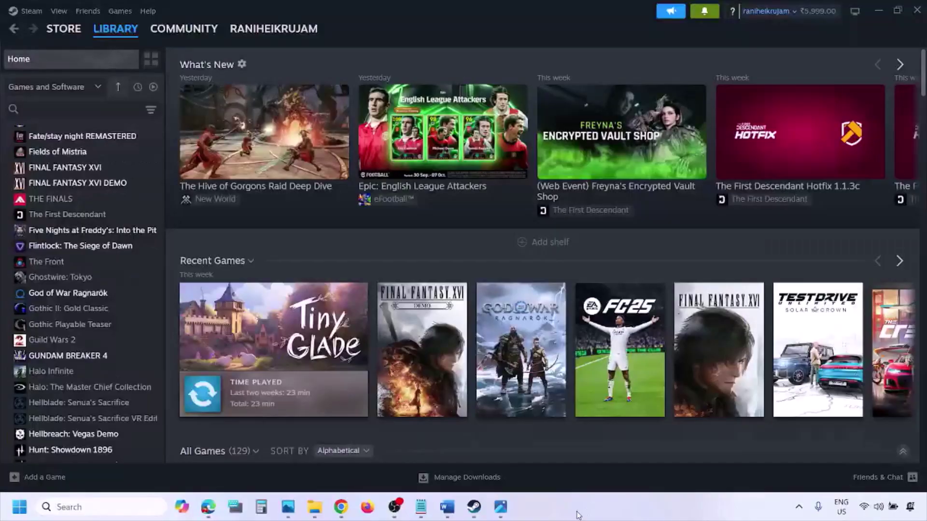
{"action": "left_click", "coordinate": [23, 515]}
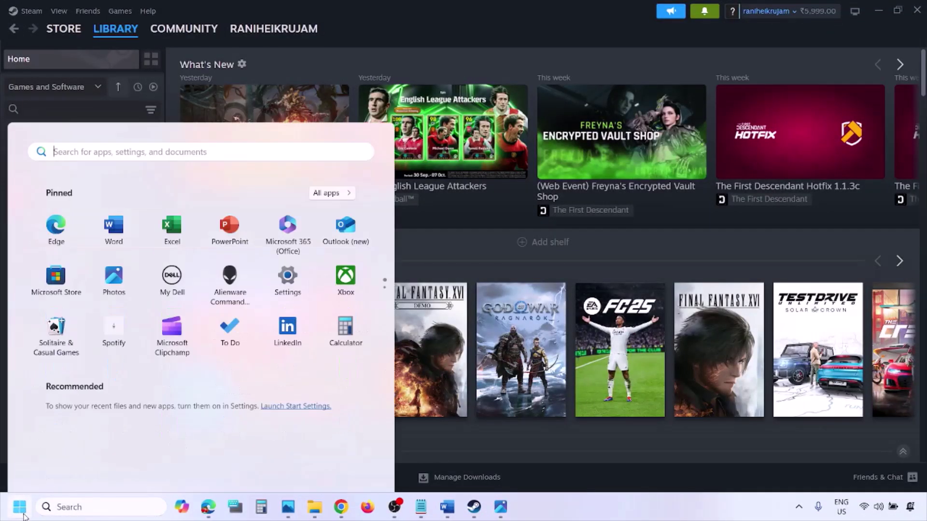
{"action": "left_click", "coordinate": [350, 464]}
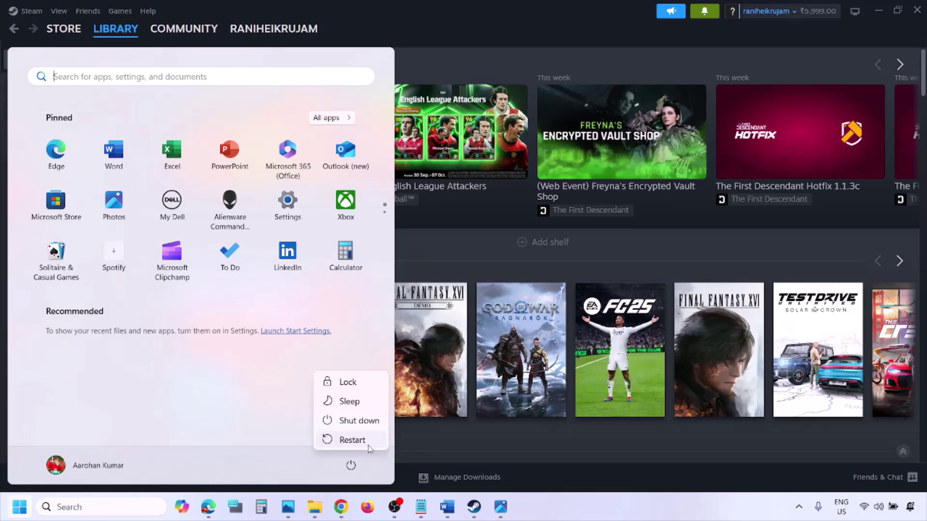
Highlight the Step 2 instruction in the Word notes and examine the Browse local files command in the 1.png picture.
{"action": "left_click", "coordinate": [451, 513]}
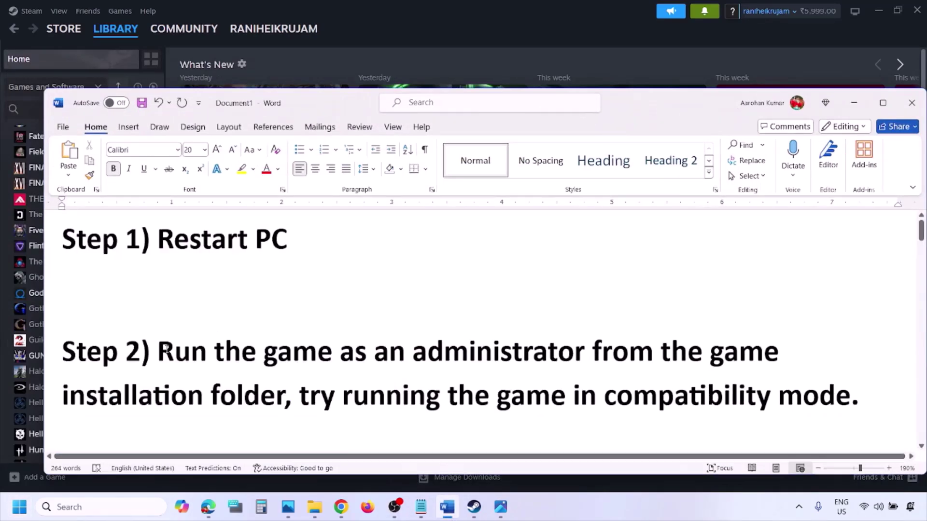
{"action": "left_click_drag", "start_coordinate": [161, 350], "coordinate": [495, 456]}
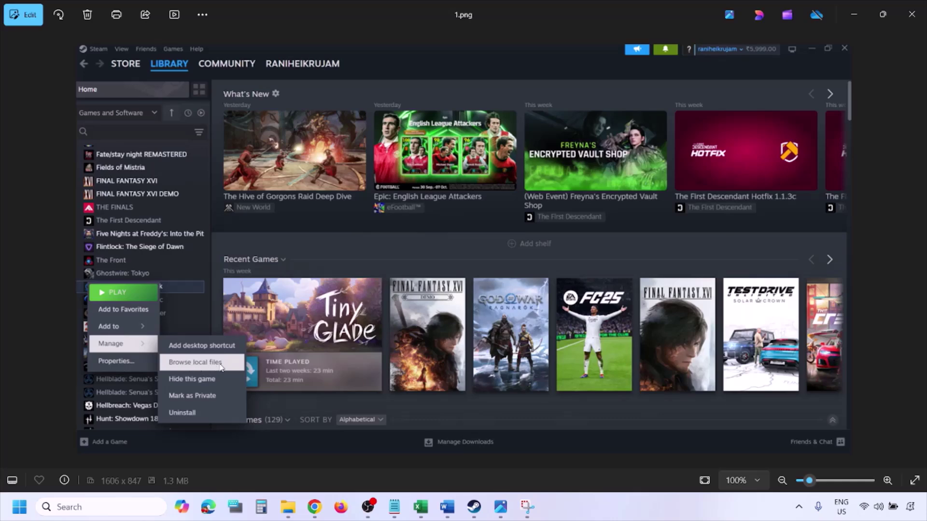
{"action": "scroll", "coordinate": [219, 360], "scroll_direction": "up", "scroll_amount": 2}
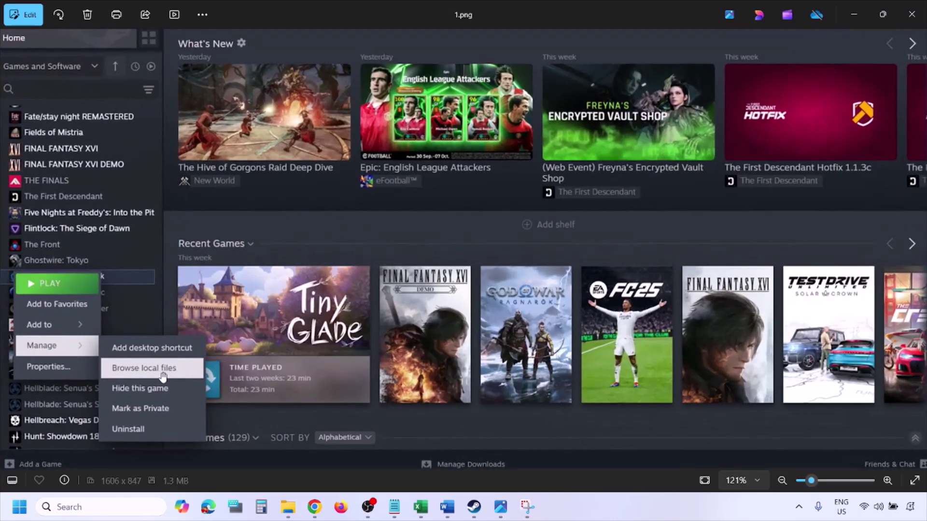
{"action": "scroll", "coordinate": [186, 374], "scroll_direction": "down", "scroll_amount": 2}
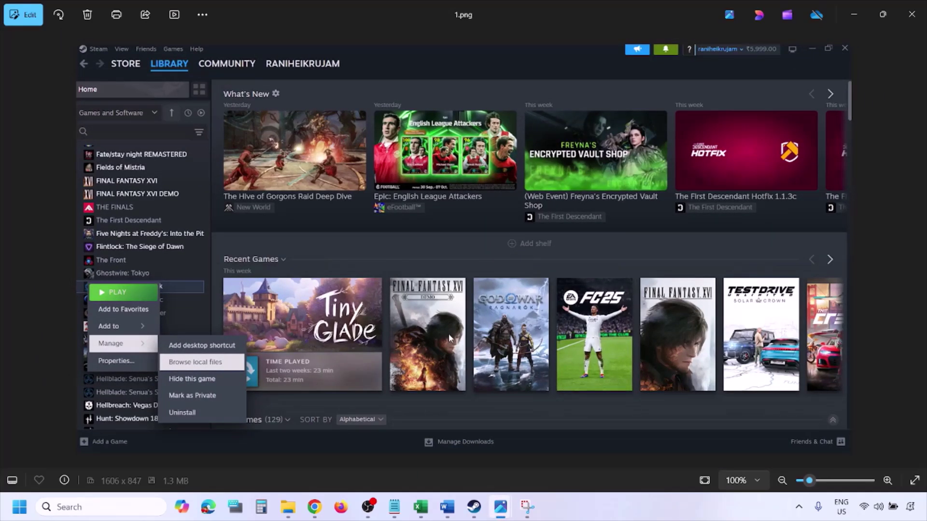
Show 2.png and examine the Properties command in the game file's context menu.
{"action": "key", "text": "Right"}
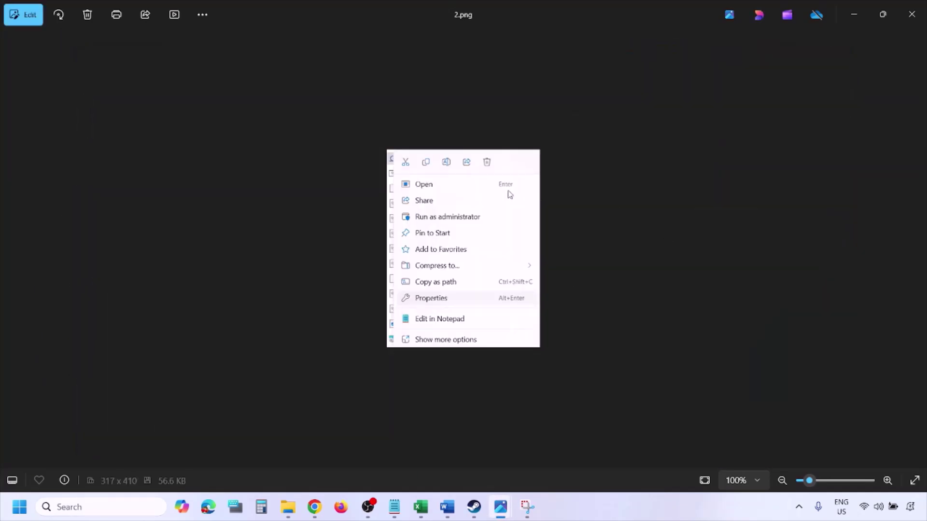
{"action": "scroll", "coordinate": [458, 292], "scroll_direction": "up", "scroll_amount": 5}
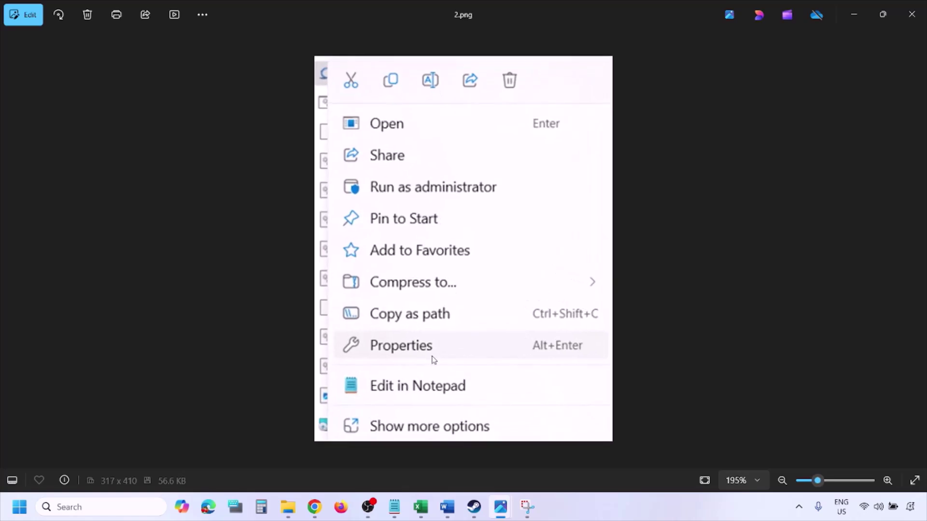
{"action": "scroll", "coordinate": [427, 356], "scroll_direction": "down", "scroll_amount": 5}
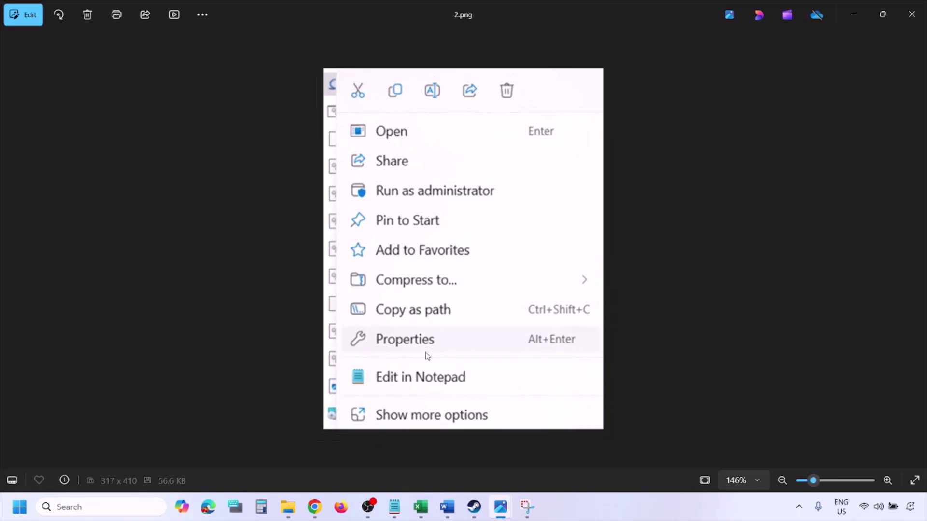
Show 3.png and examine the compatibility settings with the option to run the program as an administrator.
{"action": "key", "text": "Right"}
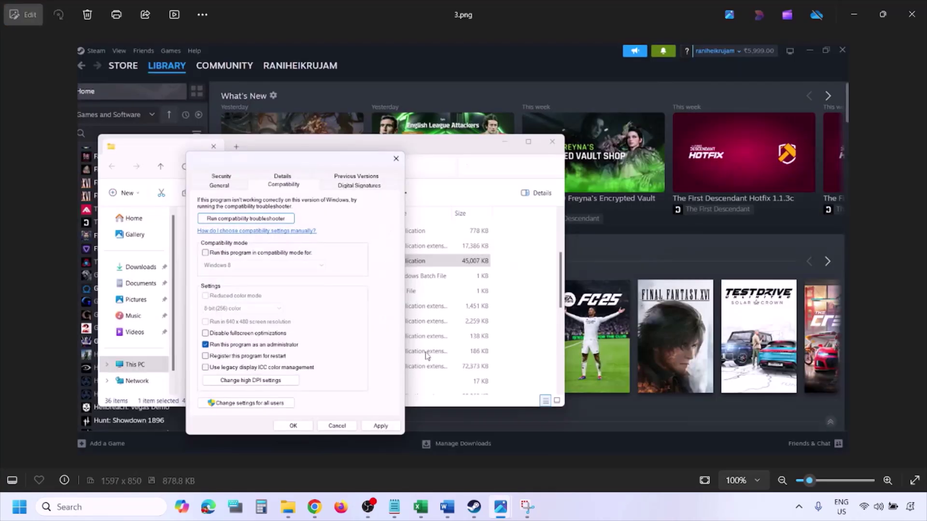
{"action": "scroll", "coordinate": [276, 273], "scroll_direction": "up", "scroll_amount": 2}
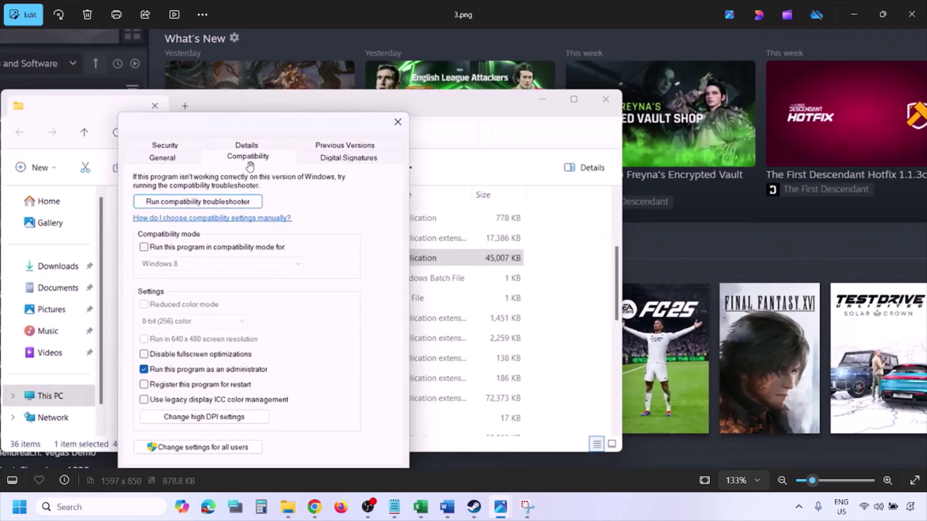
{"action": "left_click_drag", "start_coordinate": [206, 362], "coordinate": [205, 318]}
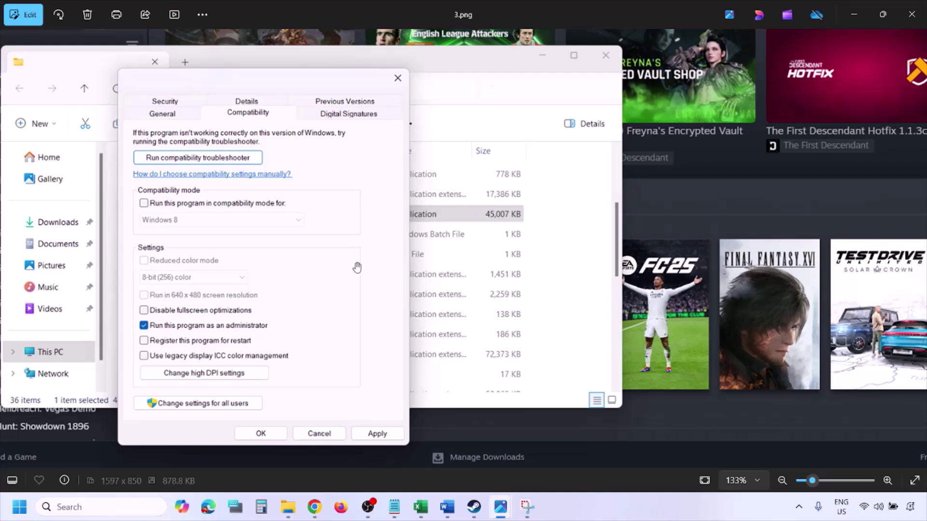
{"action": "scroll", "coordinate": [356, 267], "scroll_direction": "down", "scroll_amount": 2}
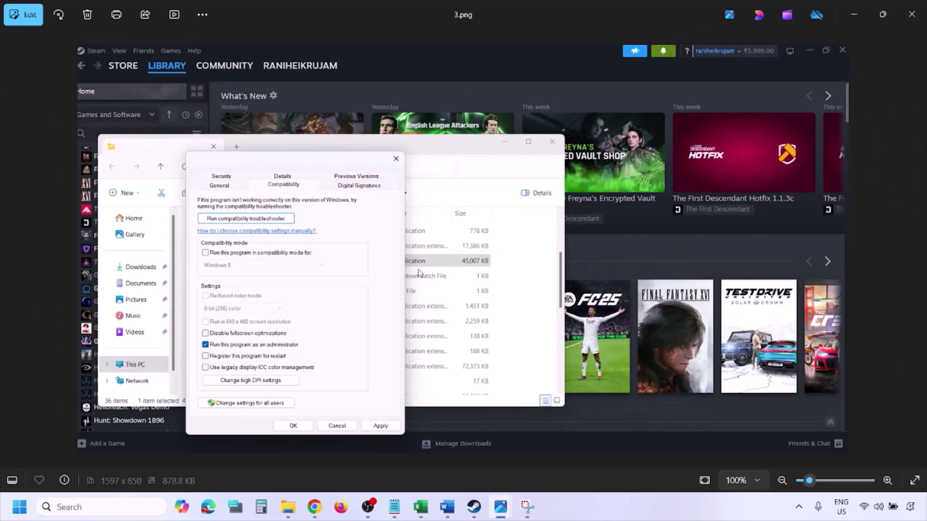
Show 4.png and examine the compatibility mode setting for Windows 8 together with the dialog's confirmation options.
{"action": "key", "text": "Right"}
{"action": "scroll", "coordinate": [419, 274], "scroll_direction": "up", "scroll_amount": 3}
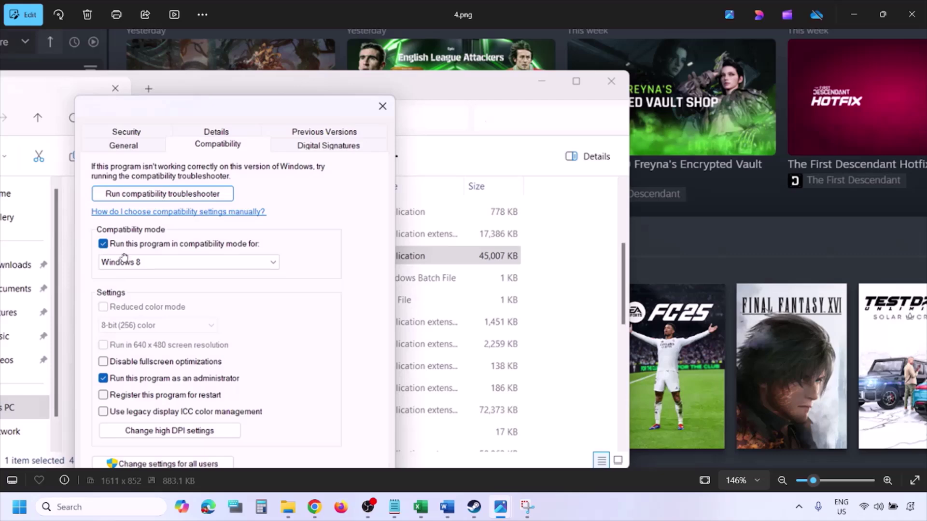
{"action": "left_click_drag", "start_coordinate": [121, 255], "coordinate": [128, 222]}
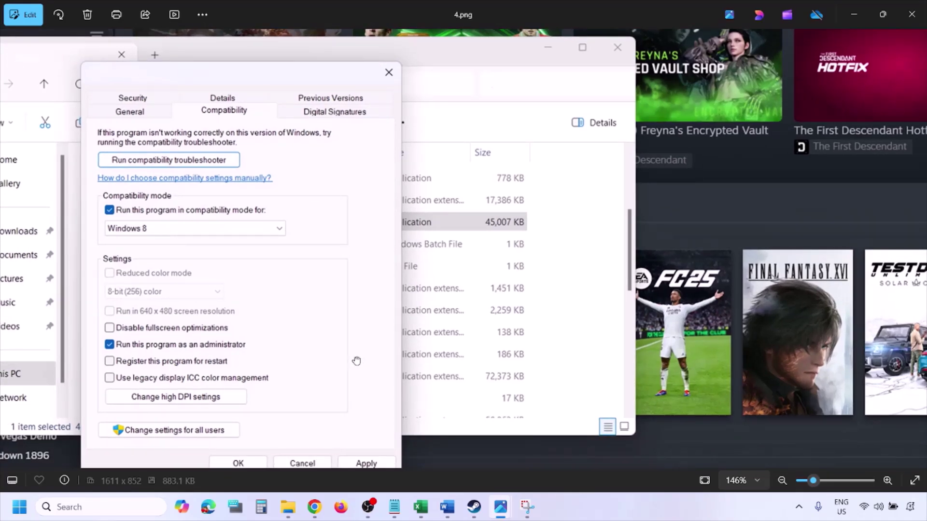
{"action": "left_click_drag", "start_coordinate": [356, 360], "coordinate": [360, 331]}
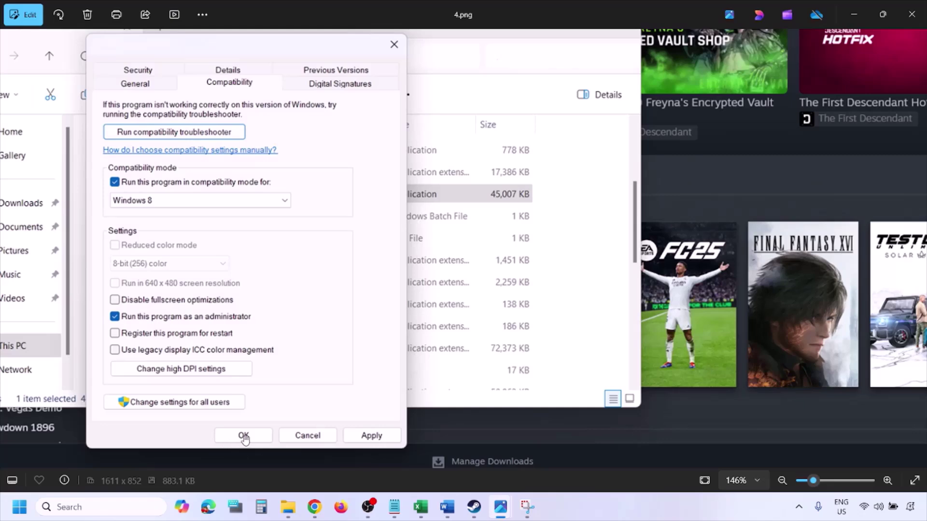
{"action": "scroll", "coordinate": [494, 343], "scroll_direction": "down", "scroll_amount": 3}
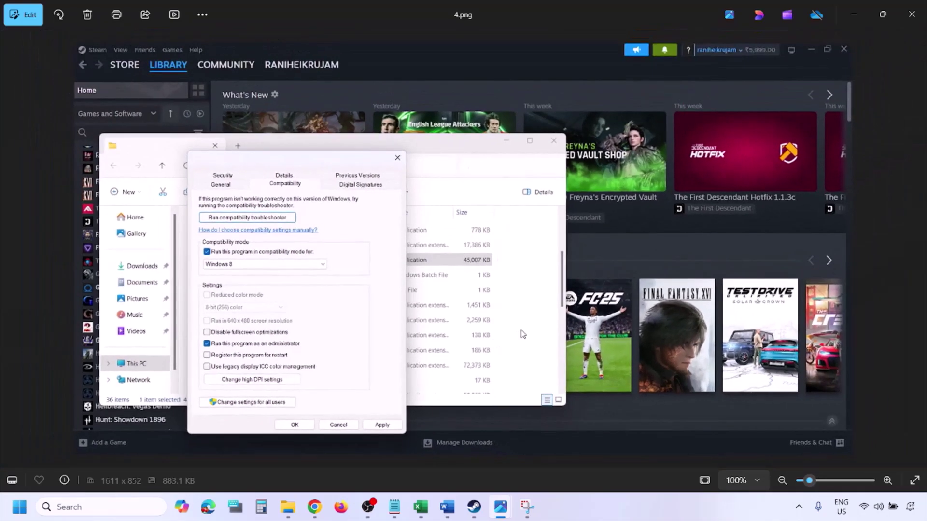
Show 5.png and examine the Windows 7 choice in the list of compatibility modes.
{"action": "key", "text": "Right"}
{"action": "scroll", "coordinate": [299, 288], "scroll_direction": "up", "scroll_amount": 2}
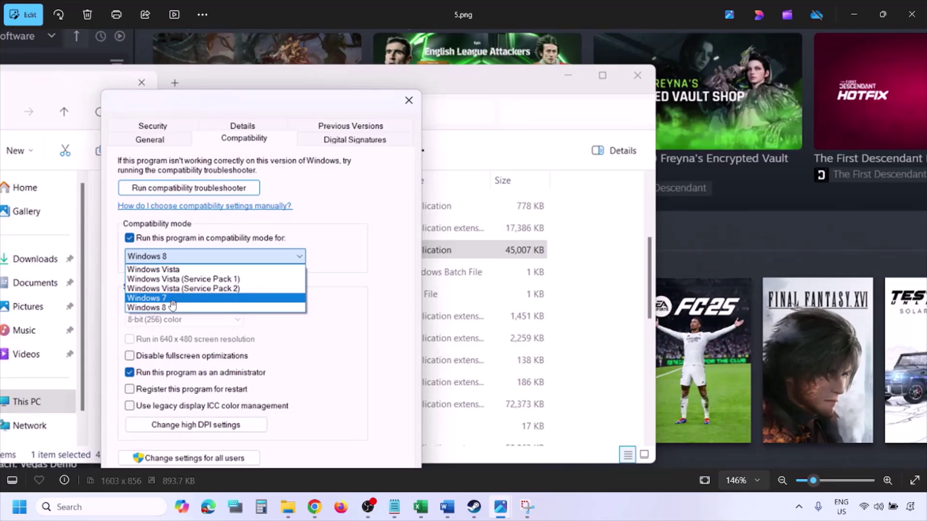
{"action": "scroll", "coordinate": [174, 305], "scroll_direction": "down", "scroll_amount": 2}
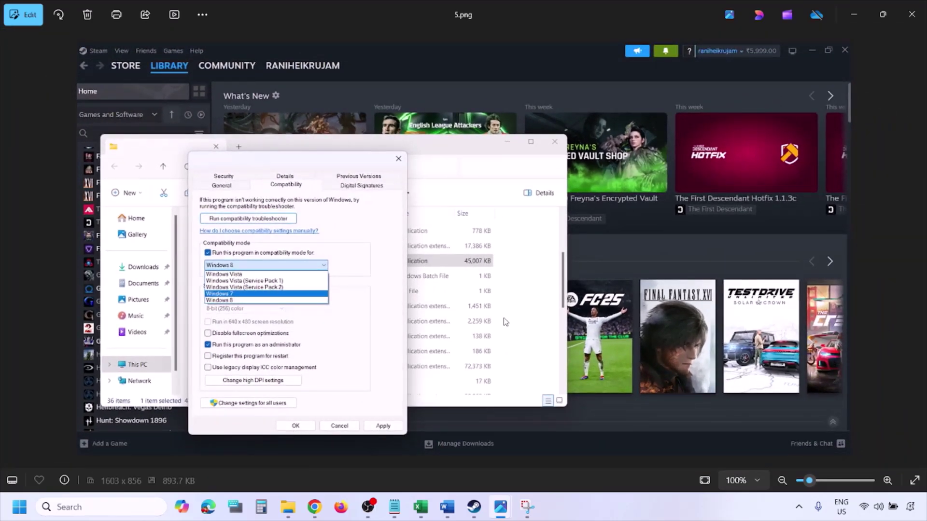
Show 6.png and examine the Windows 7 compatibility mode combined with disabled fullscreen optimizations and administrator rights.
{"action": "key", "text": "Right"}
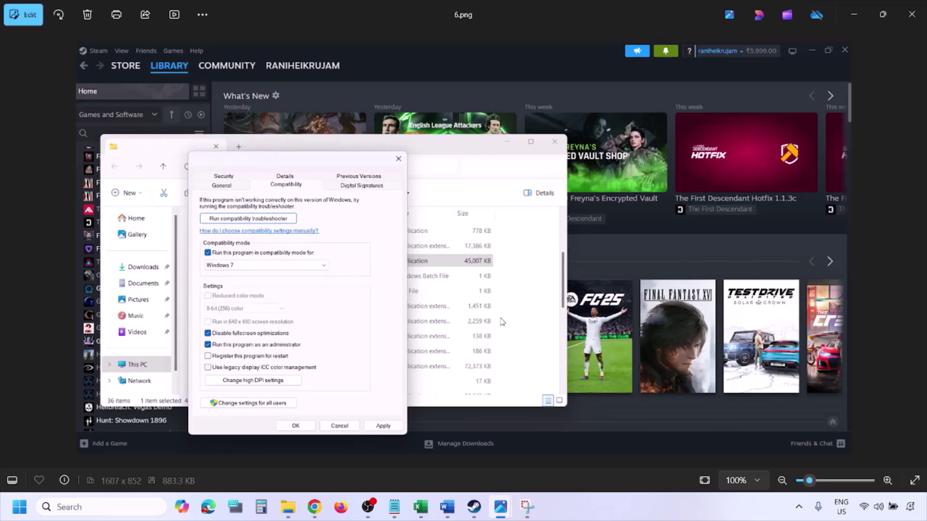
{"action": "scroll", "coordinate": [302, 284], "scroll_direction": "up", "scroll_amount": 3}
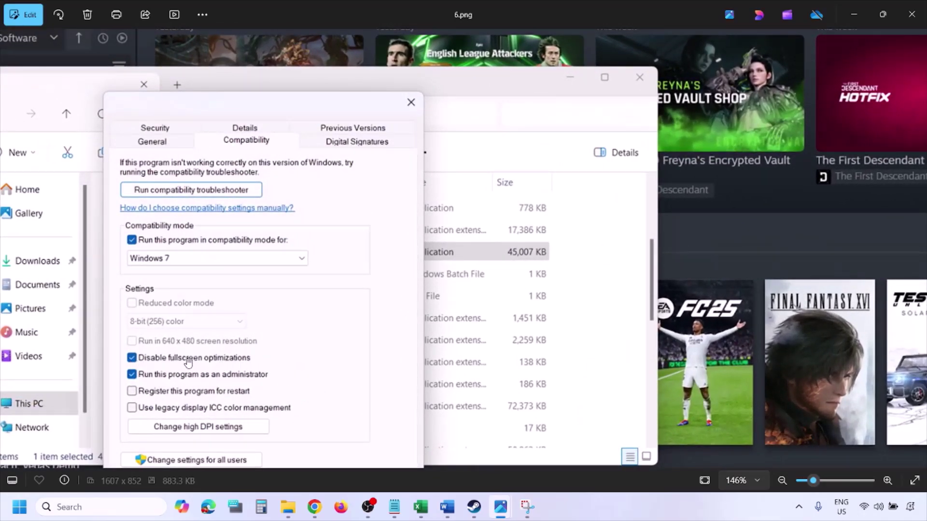
{"action": "left_click_drag", "start_coordinate": [263, 347], "coordinate": [305, 250]}
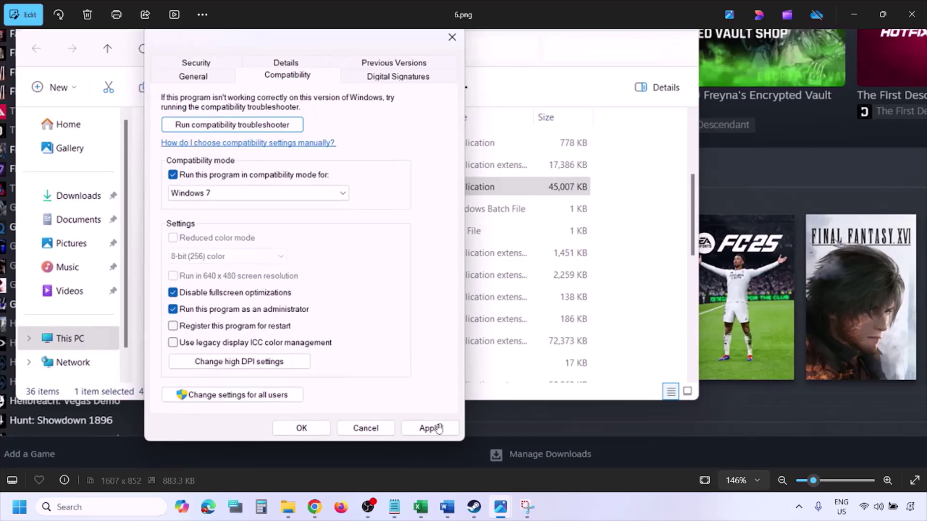
{"action": "scroll", "coordinate": [322, 427], "scroll_direction": "down", "scroll_amount": 3}
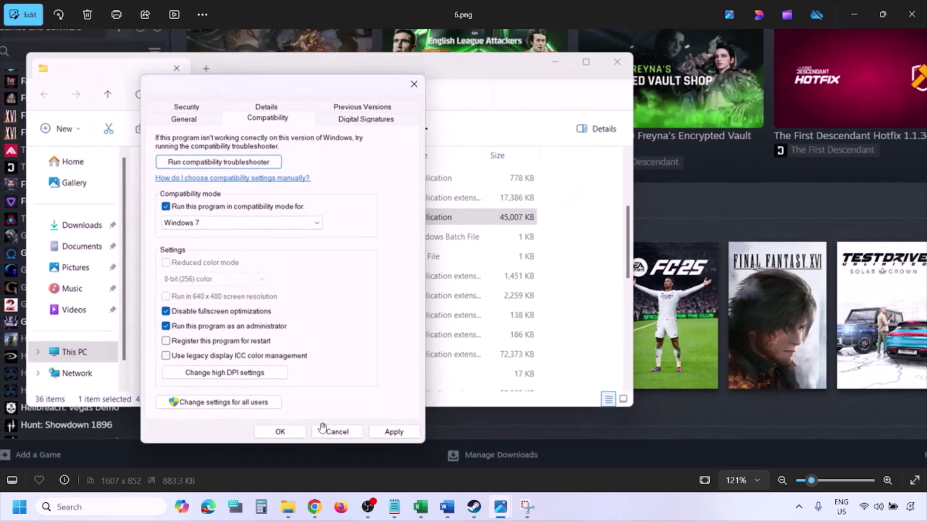
{"action": "scroll", "coordinate": [256, 331], "scroll_direction": "up", "scroll_amount": 4}
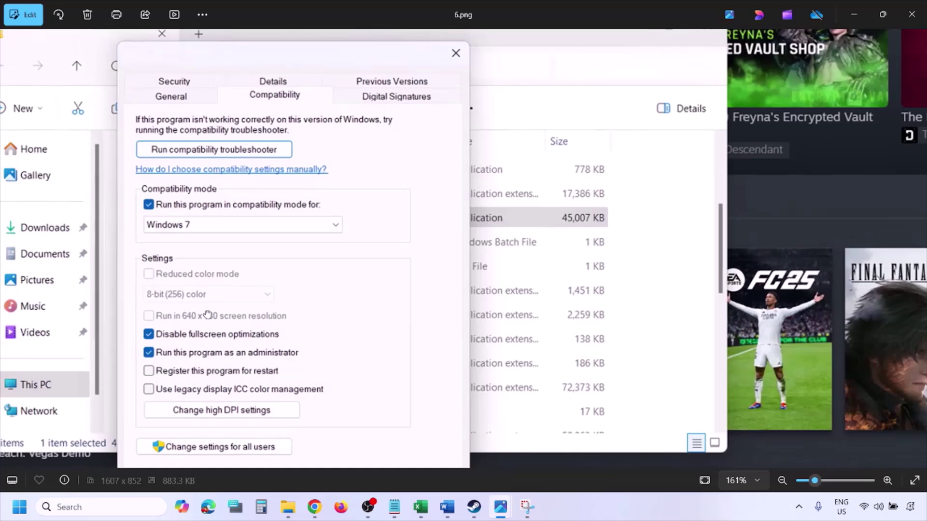
{"action": "left_click_drag", "start_coordinate": [207, 315], "coordinate": [234, 310]}
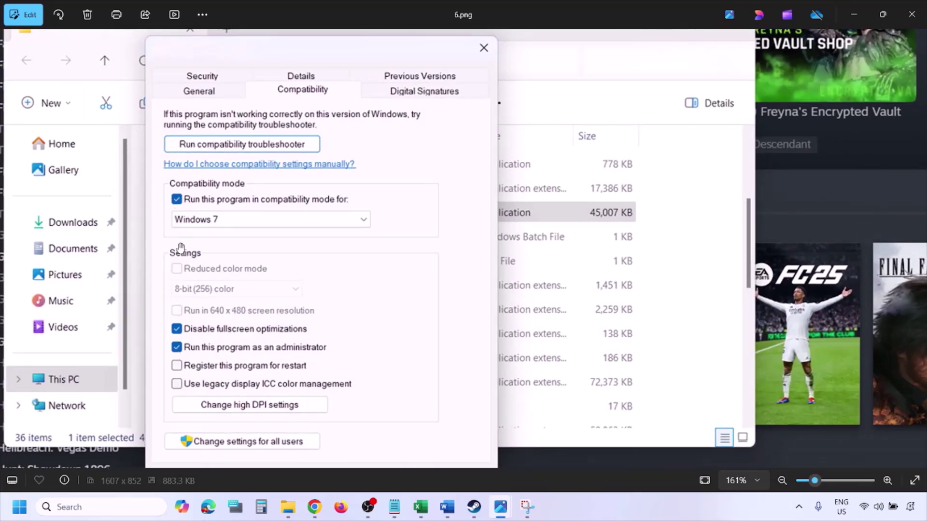
{"action": "scroll", "coordinate": [263, 284], "scroll_direction": "down", "scroll_amount": 4}
Show 7.png and examine the compatibility settings with all of their options cleared.
{"action": "key", "text": "Right"}
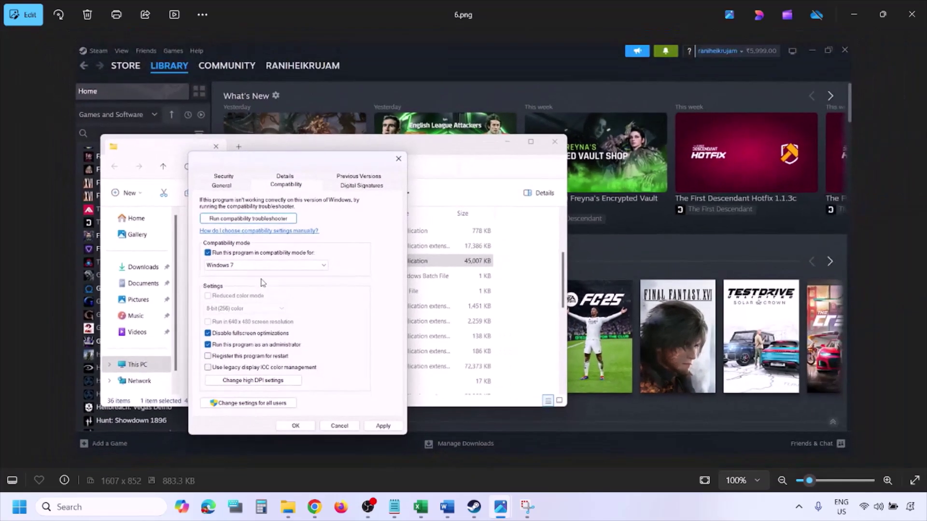
{"action": "scroll", "coordinate": [263, 284], "scroll_direction": "up", "scroll_amount": 5}
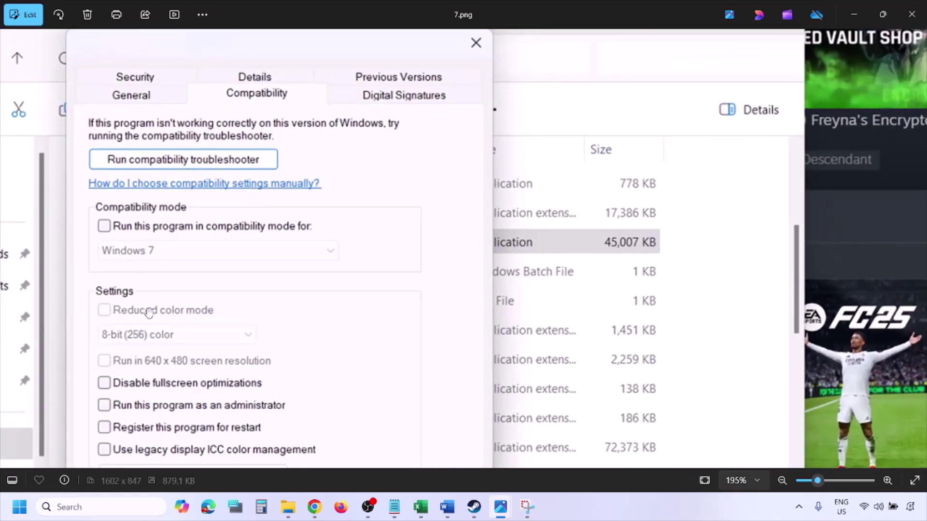
{"action": "scroll", "coordinate": [148, 313], "scroll_direction": "down", "scroll_amount": 3}
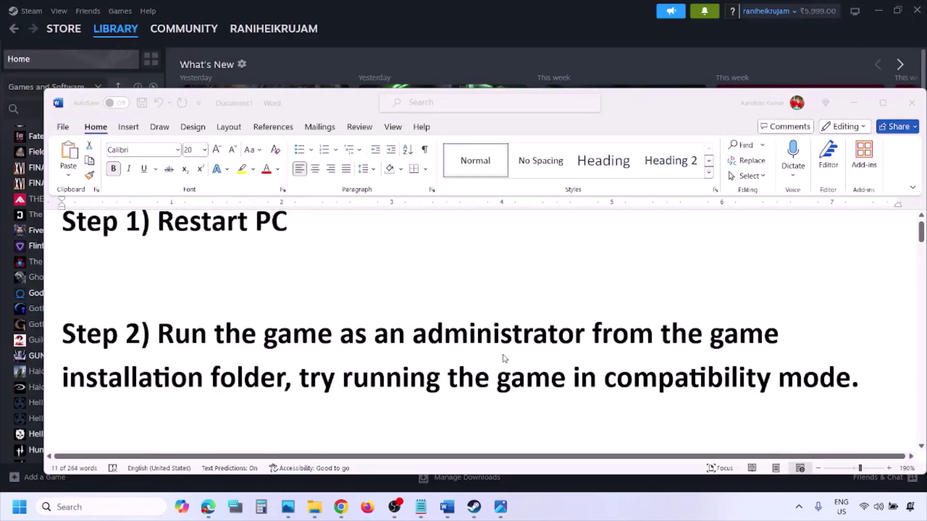
Show Step 3 on verifying the game files and examine 0.png with the game's Properties option and the image after it.
{"action": "scroll", "coordinate": [504, 358], "scroll_direction": "down", "scroll_amount": 3}
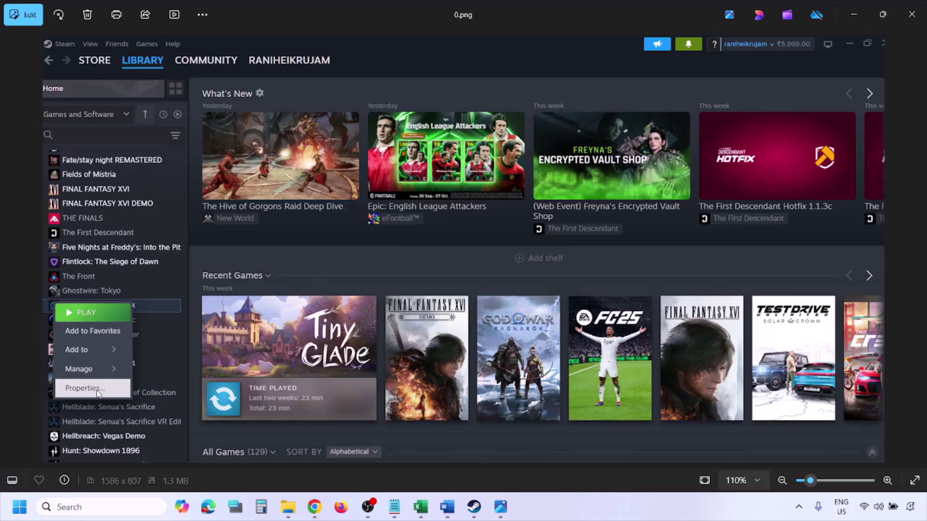
{"action": "scroll", "coordinate": [333, 303], "scroll_direction": "down", "scroll_amount": 1}
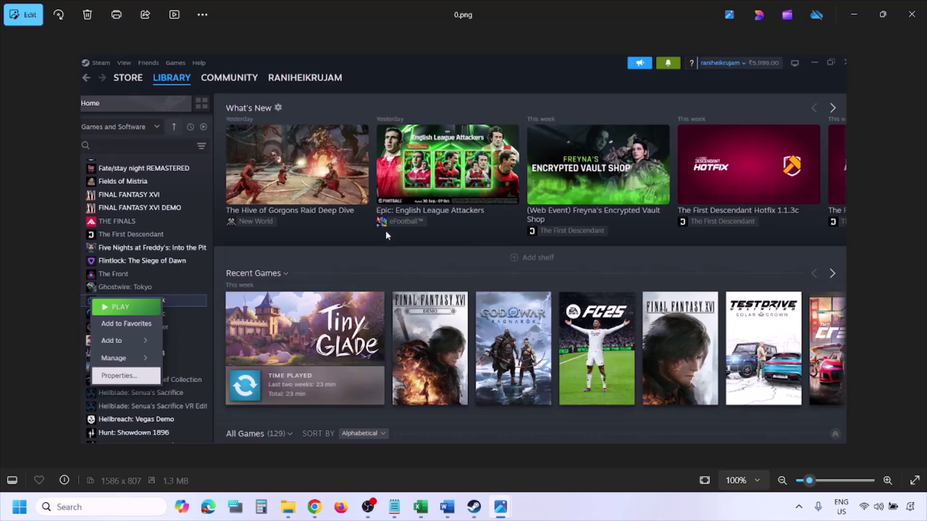
{"action": "key", "text": "Right"}
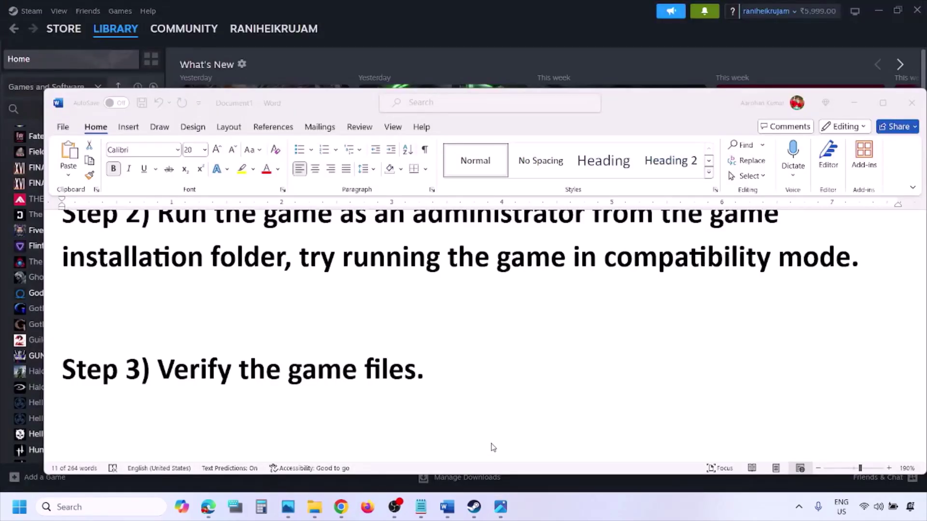
Show Step 4 on allowing the game exe file and select the words "Windows Security" in it.
{"action": "scroll", "coordinate": [492, 448], "scroll_direction": "down", "scroll_amount": 5}
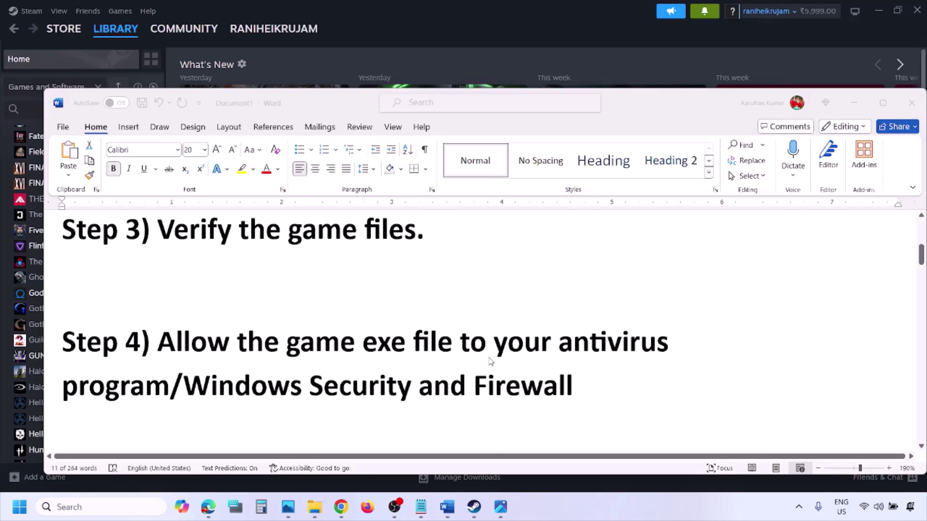
{"action": "left_click", "coordinate": [170, 384]}
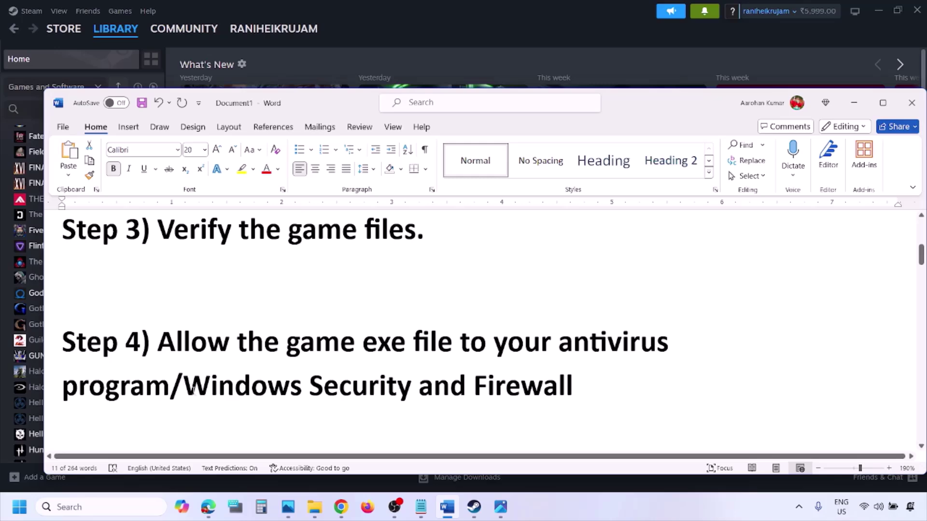
{"action": "left_click_drag", "start_coordinate": [184, 386], "coordinate": [418, 389]}
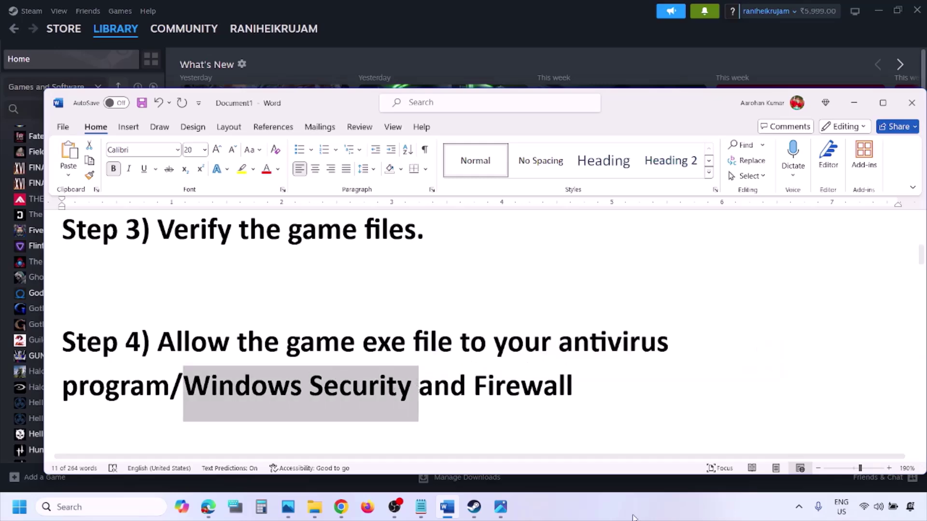
Switch to Windows Settings and open Virus & threat protection from the Windows Security page under Privacy & security.
{"action": "left_click", "coordinate": [615, 516]}
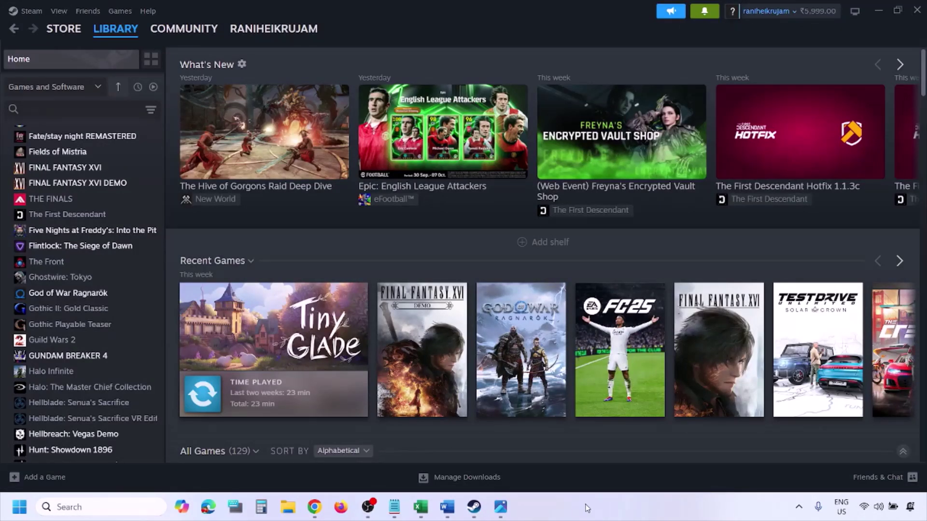
{"action": "key", "text": "super+i"}
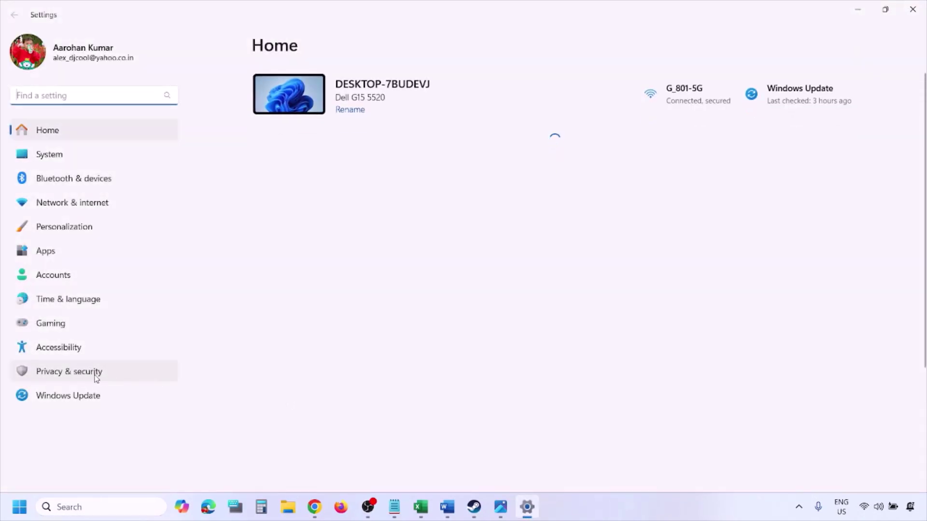
{"action": "left_click", "coordinate": [95, 376]}
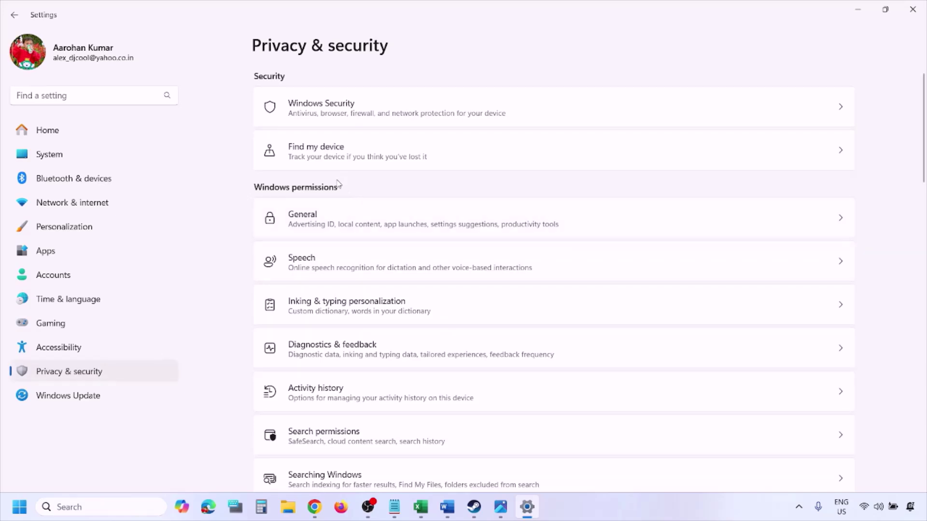
{"action": "left_click", "coordinate": [333, 115]}
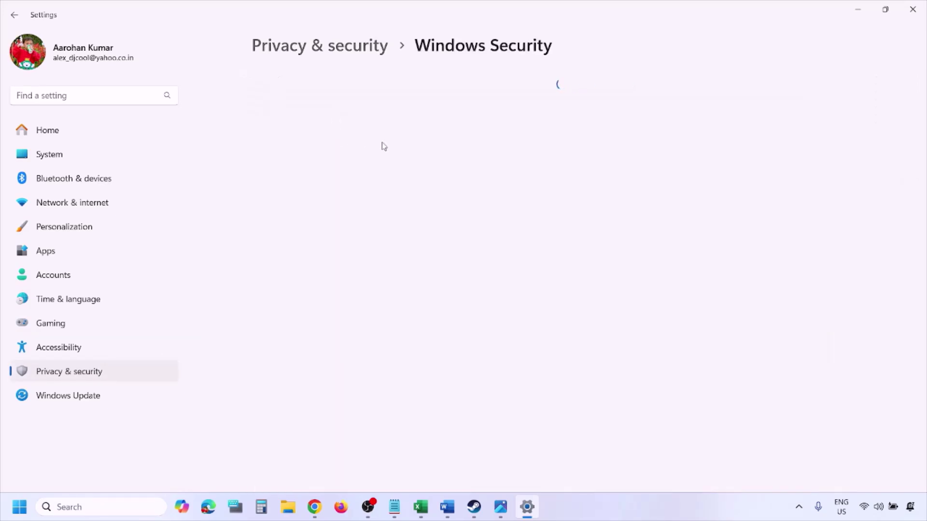
{"action": "left_click", "coordinate": [338, 185]}
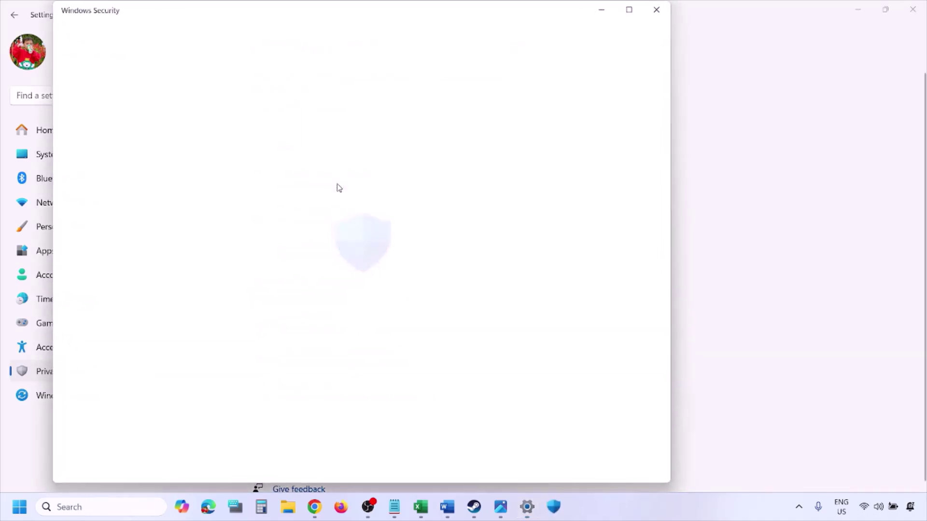
Open the list of apps allowed through Controlled folder access in the ransomware protection settings.
{"action": "scroll", "coordinate": [354, 335], "scroll_direction": "down", "scroll_amount": 3}
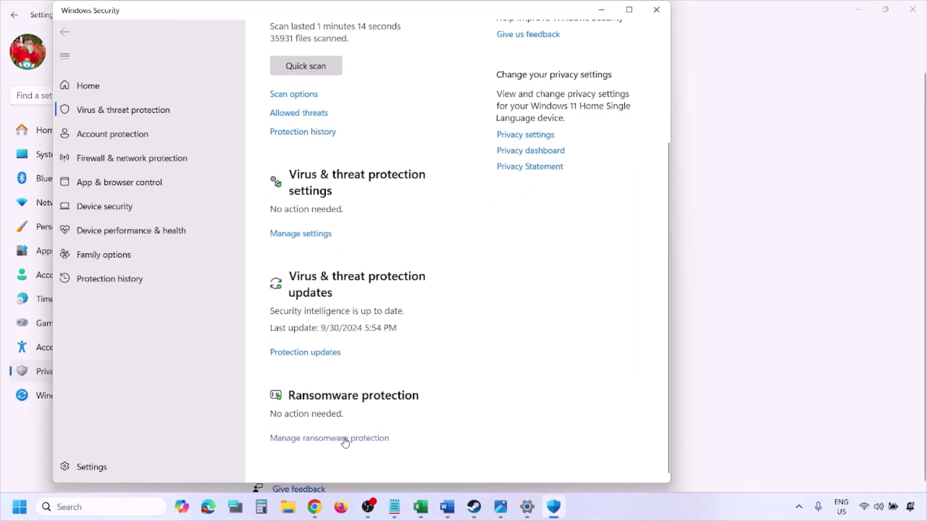
{"action": "left_click", "coordinate": [339, 439]}
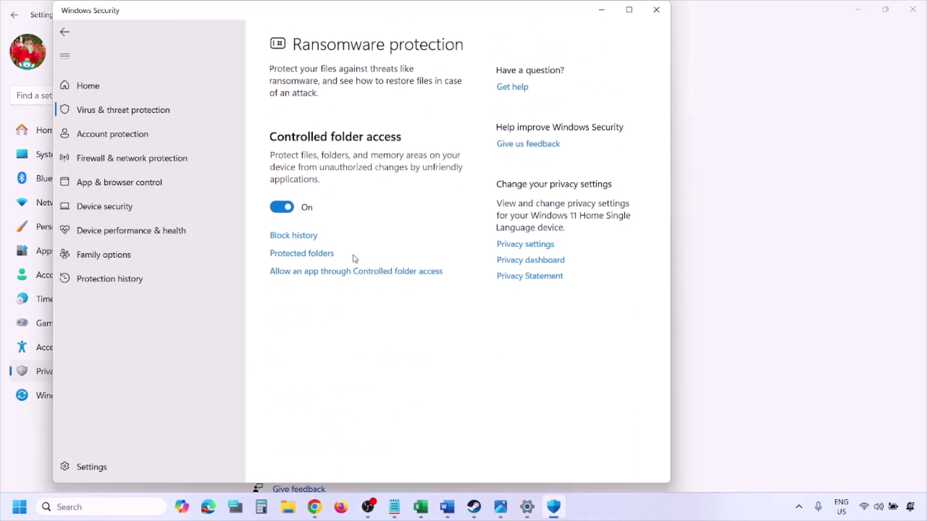
{"action": "left_click", "coordinate": [349, 273]}
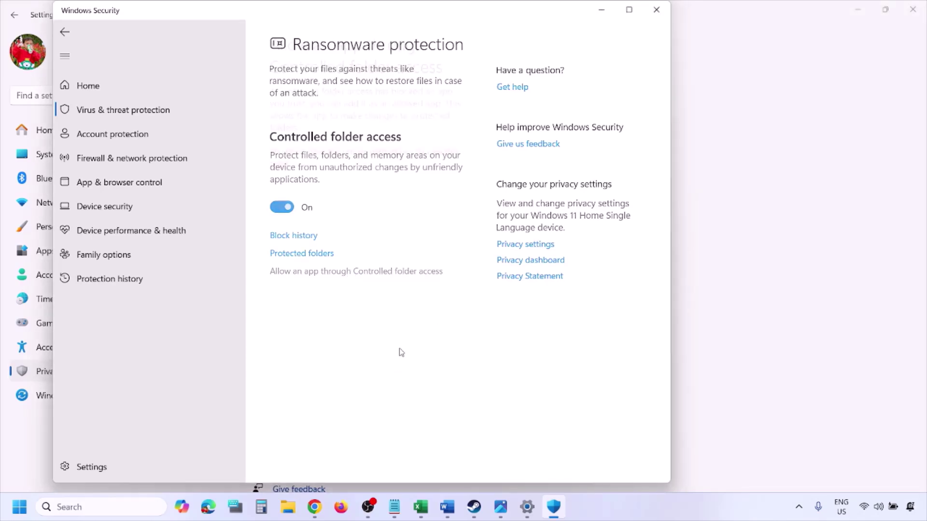
{"action": "left_click", "coordinate": [356, 271]}
{"action": "scroll", "coordinate": [309, 217], "scroll_direction": "down", "scroll_amount": 3}
{"action": "scroll", "coordinate": [355, 143], "scroll_direction": "up", "scroll_amount": 3}
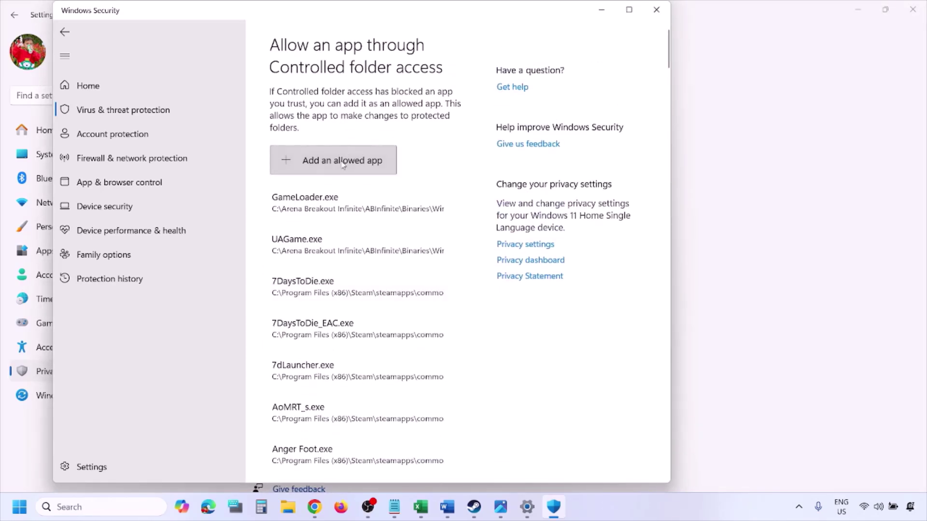
Start adding an allowed app, browse to C:\Program Files (x86)\Steam\steamapps to locate the common folder, and cancel the file selection.
{"action": "left_click", "coordinate": [343, 161]}
{"action": "left_click", "coordinate": [321, 208]}
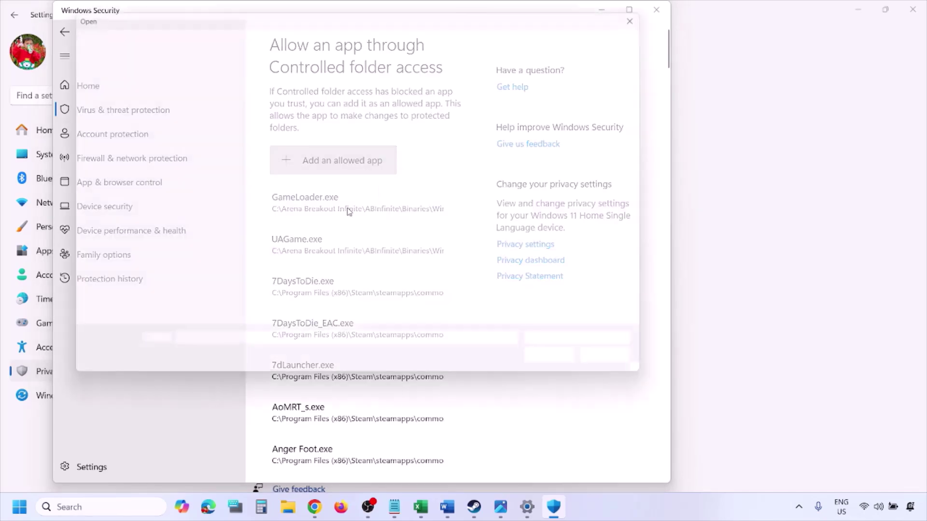
{"action": "left_click", "coordinate": [105, 260]}
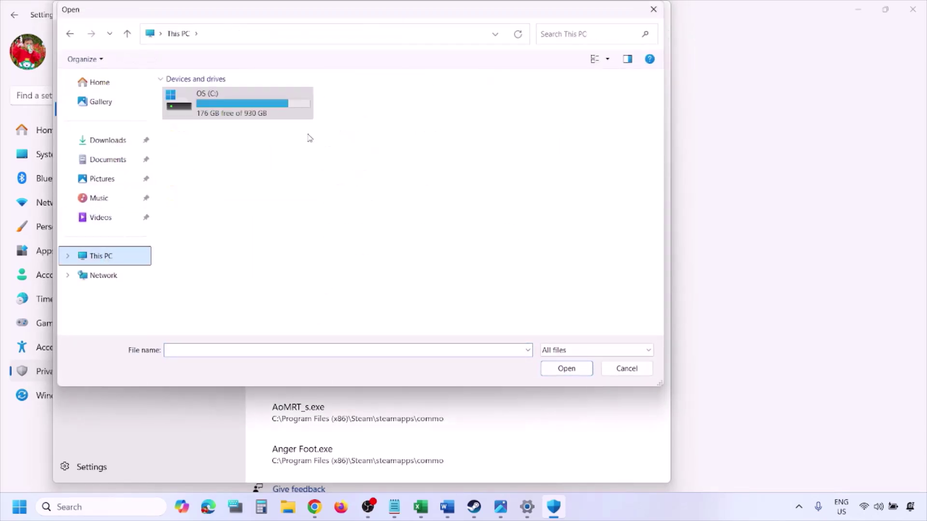
{"action": "left_click", "coordinate": [228, 112]}
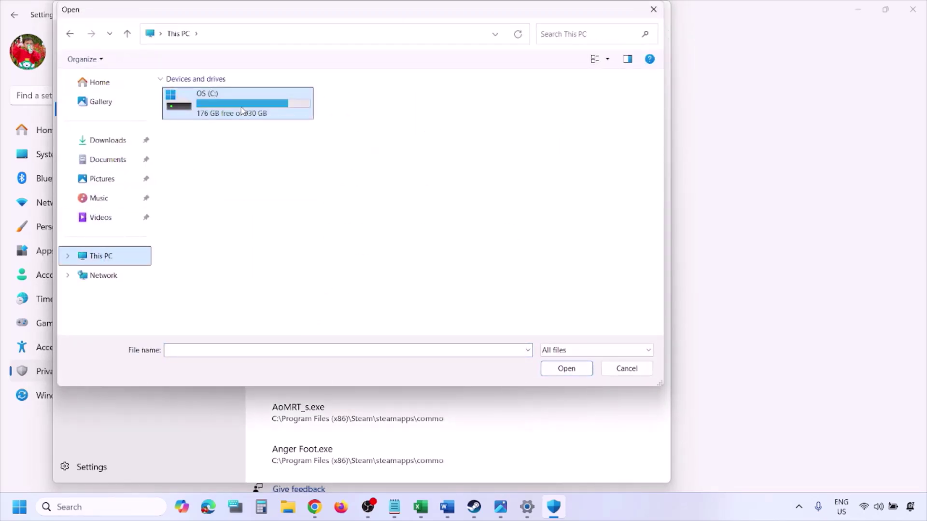
{"action": "double_click", "coordinate": [241, 110]}
{"action": "scroll", "coordinate": [240, 112], "scroll_direction": "down", "scroll_amount": 3}
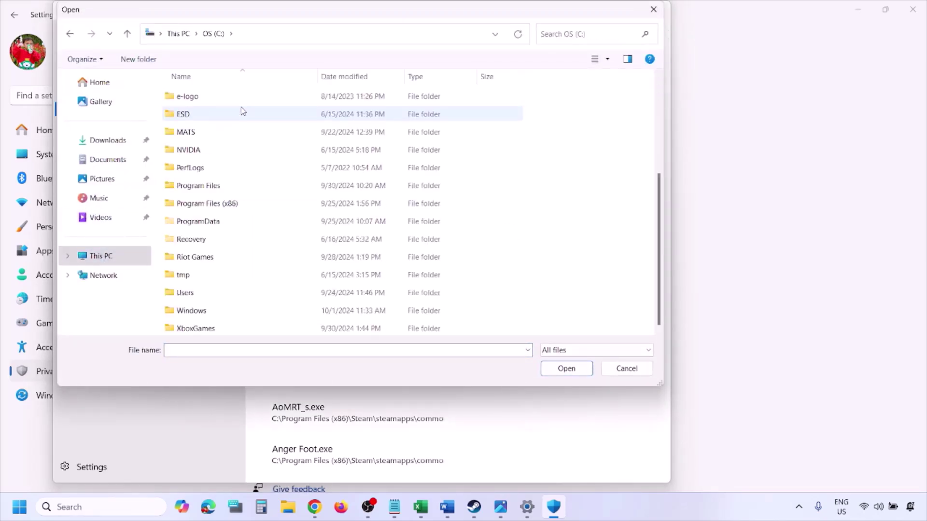
{"action": "double_click", "coordinate": [233, 204]}
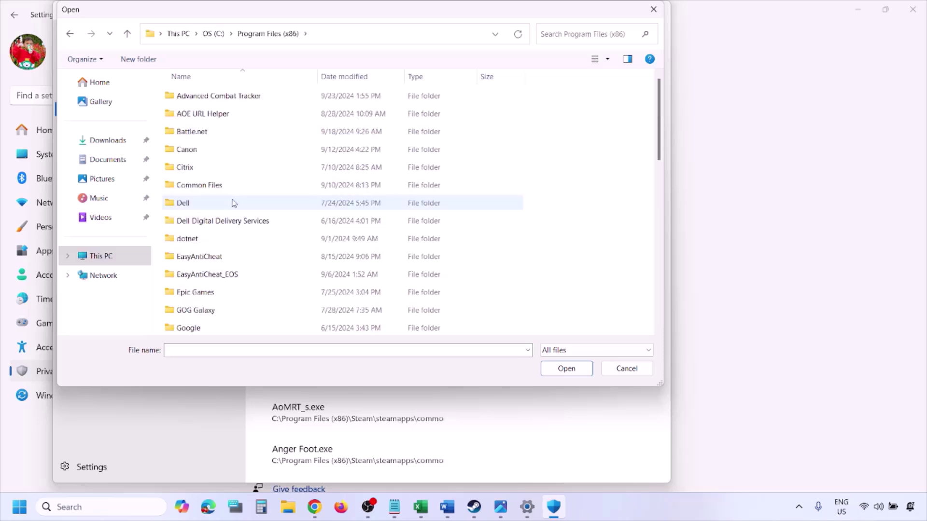
{"action": "scroll", "coordinate": [233, 203], "scroll_direction": "down", "scroll_amount": 8}
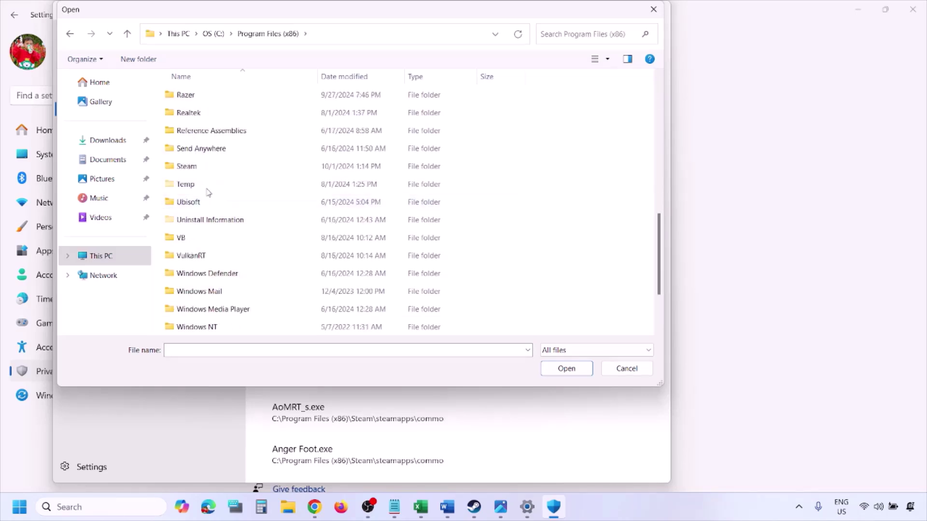
{"action": "double_click", "coordinate": [207, 166]}
{"action": "scroll", "coordinate": [214, 213], "scroll_direction": "down", "scroll_amount": 4}
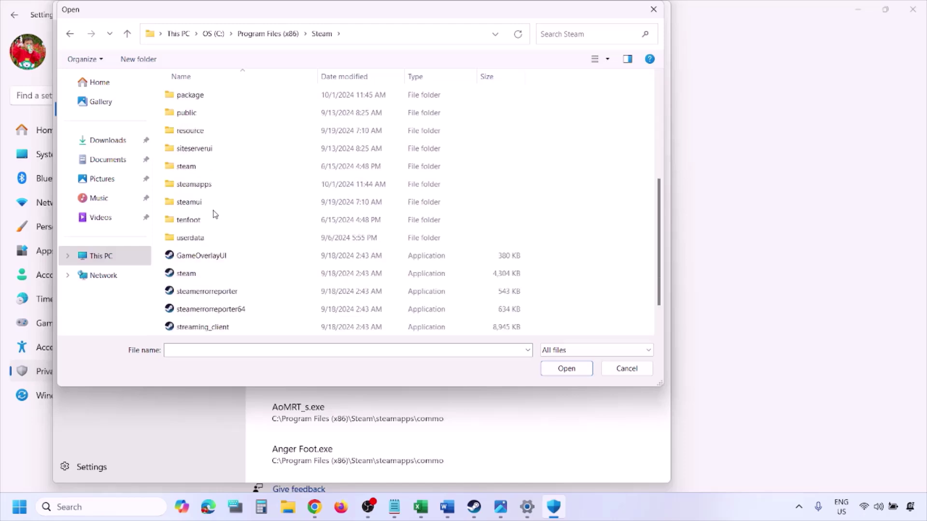
{"action": "double_click", "coordinate": [193, 184]}
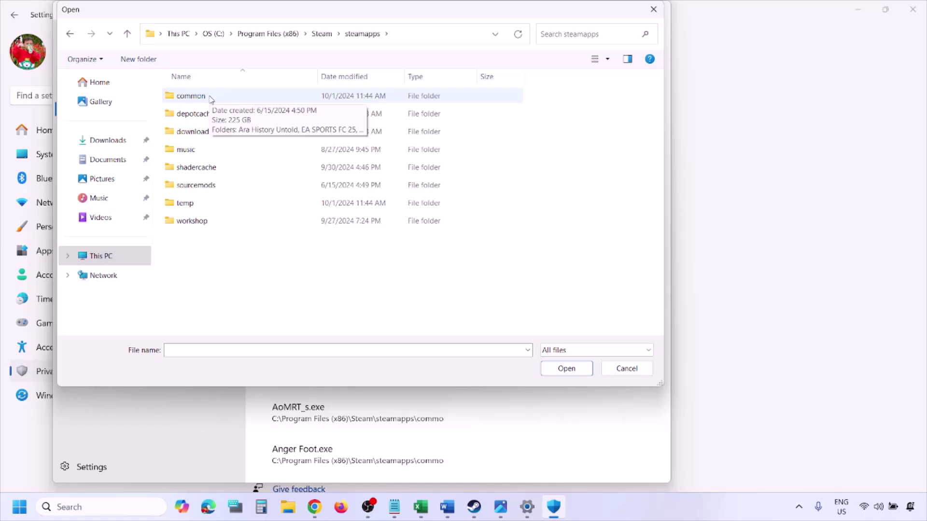
{"action": "left_click", "coordinate": [623, 373]}
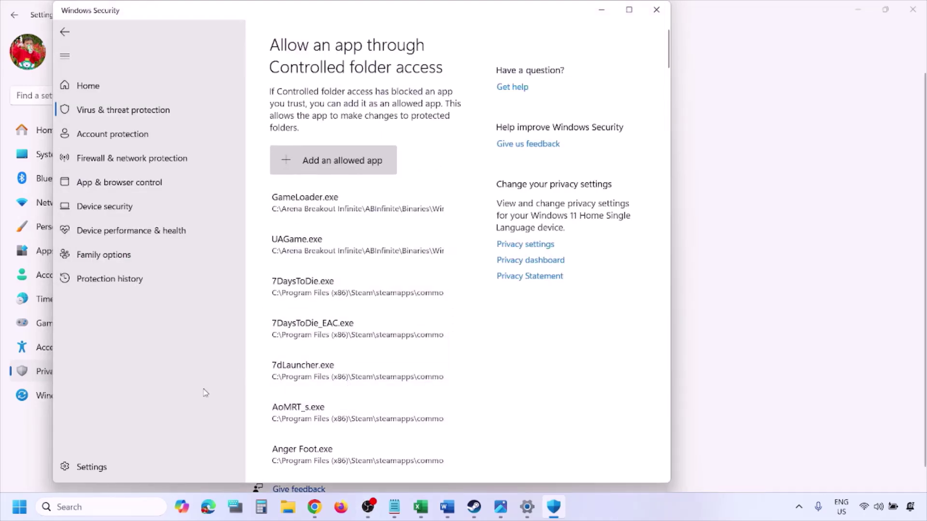
Open Control Panel and show the list of apps allowed through Windows Defender Firewall under System and Security.
{"action": "left_click", "coordinate": [95, 507]}
{"action": "type", "text": "o"}
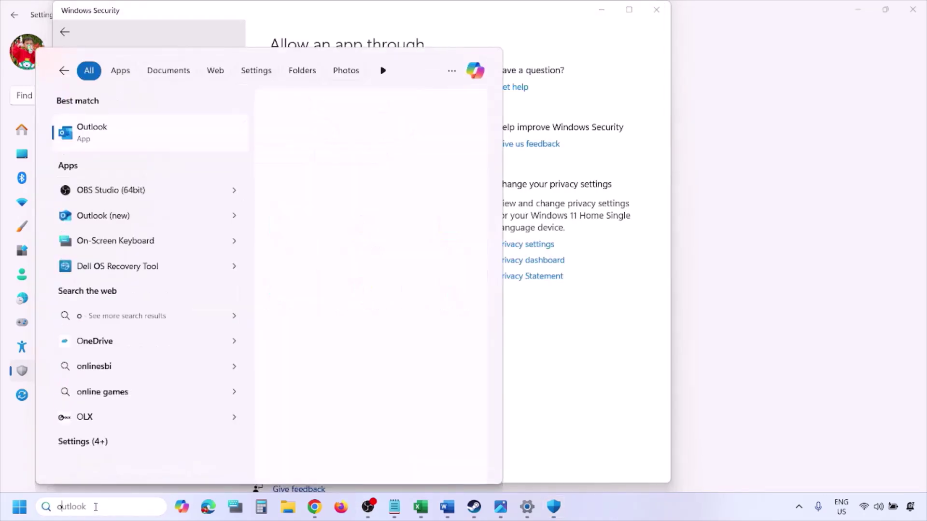
{"action": "type", "text": "ntrol"}
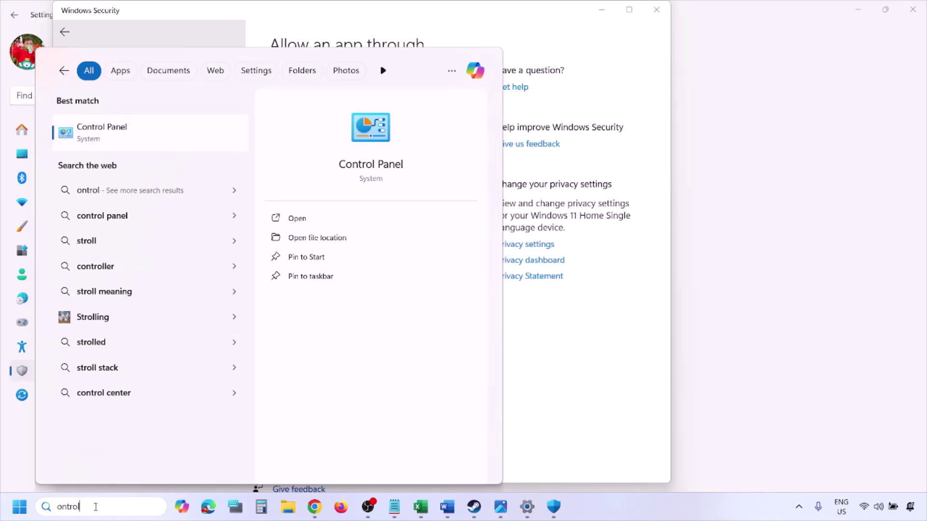
{"action": "key", "text": "Return"}
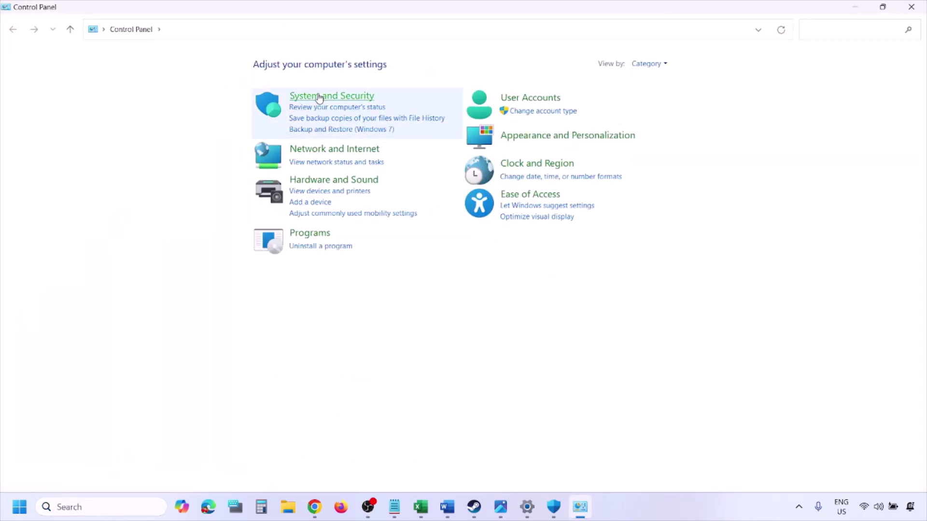
{"action": "left_click", "coordinate": [318, 98]}
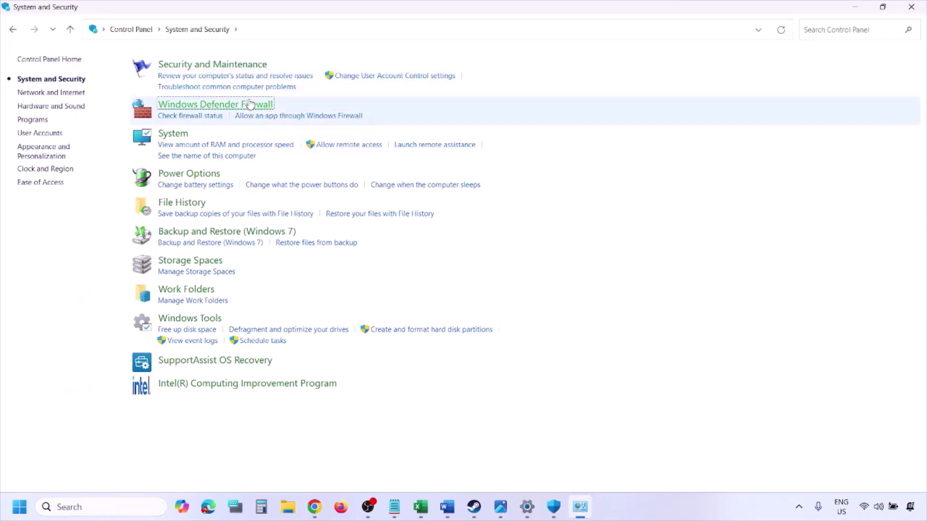
{"action": "left_click", "coordinate": [249, 105]}
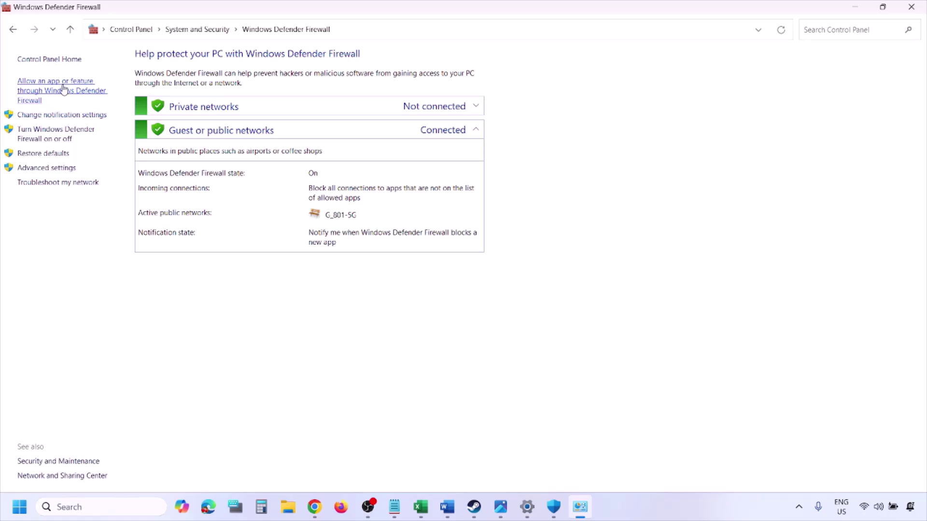
{"action": "left_click", "coordinate": [63, 89]}
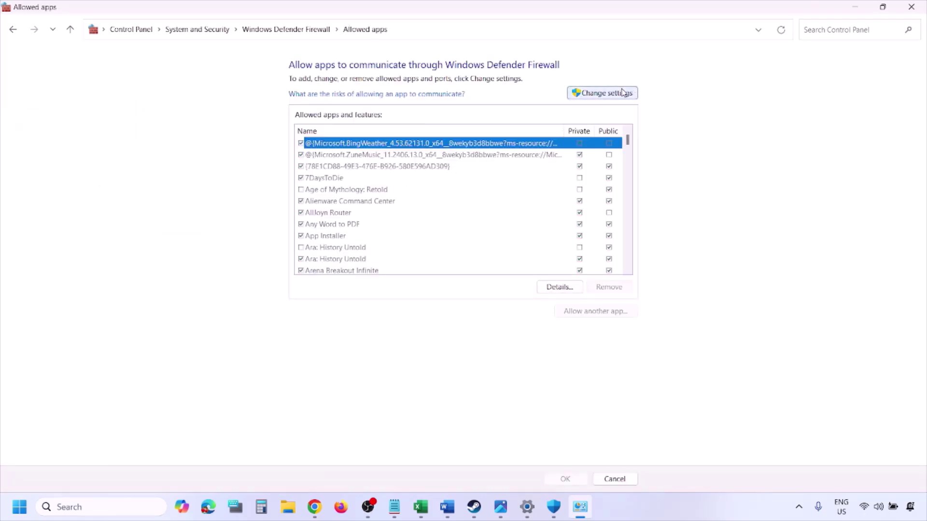
Start allowing another app through the firewall, browse This PC for the game's exe, cancel the additions and close the Allowed apps window.
{"action": "left_click", "coordinate": [622, 93]}
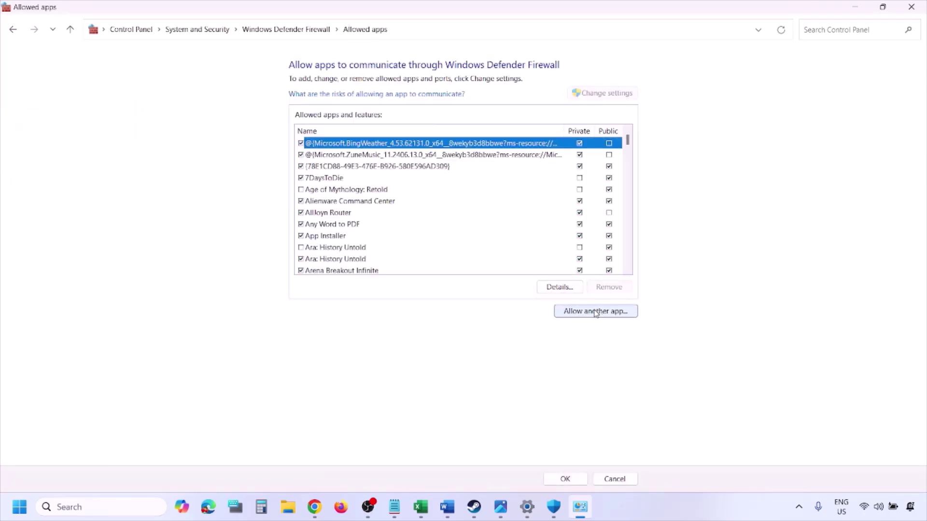
{"action": "left_click", "coordinate": [596, 312]}
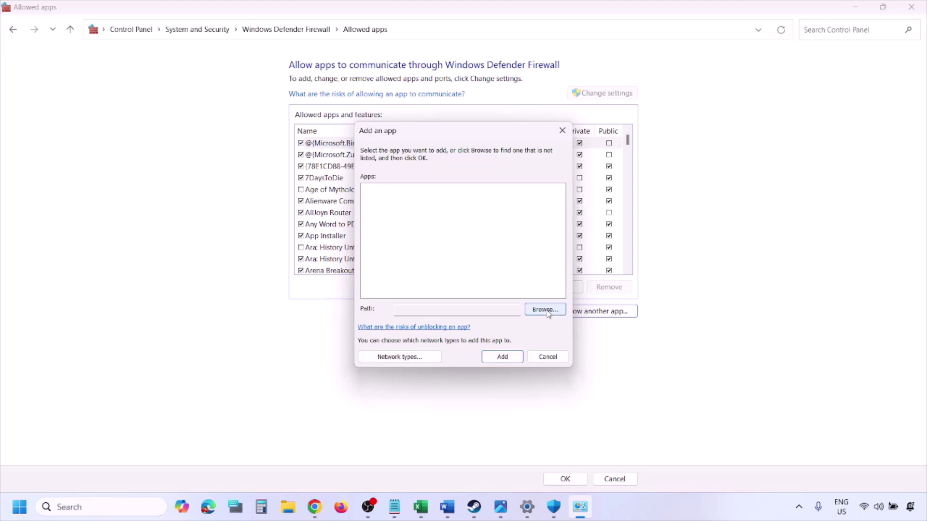
{"action": "left_click", "coordinate": [547, 311]}
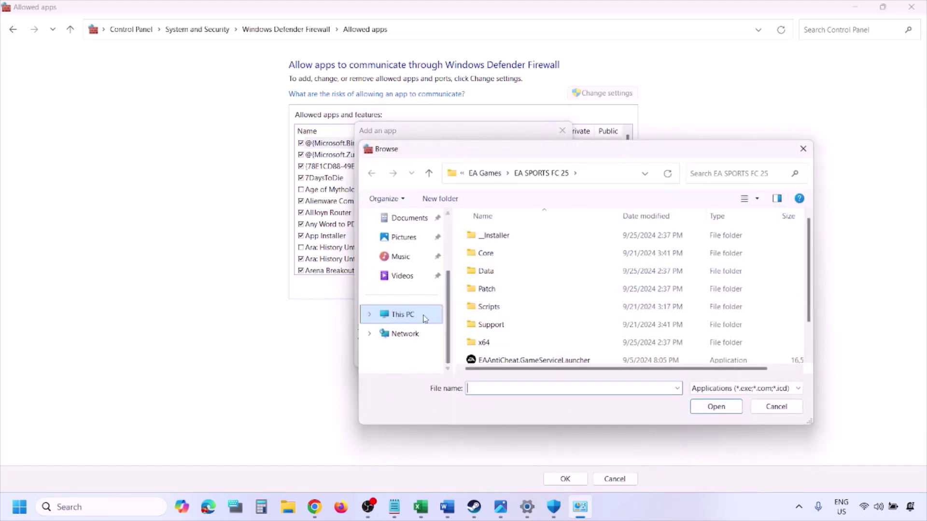
{"action": "left_click", "coordinate": [425, 319]}
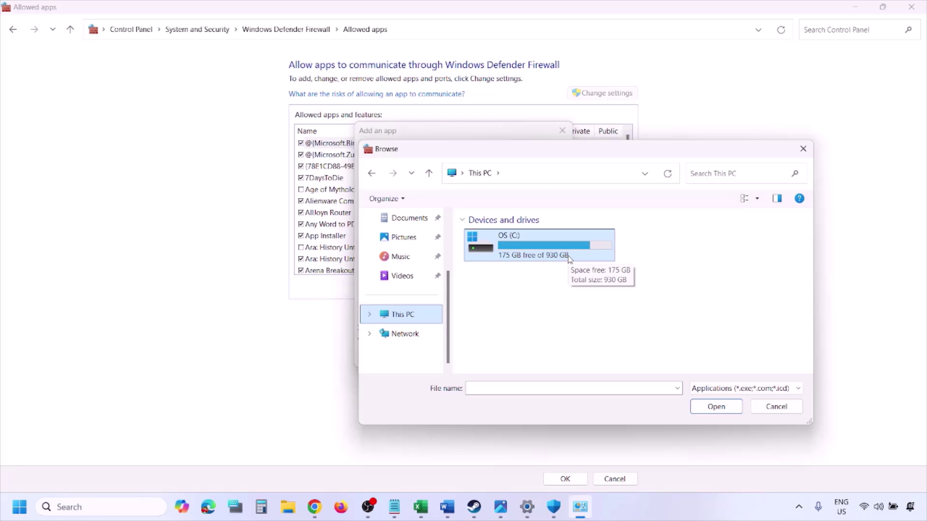
{"action": "left_click", "coordinate": [765, 412]}
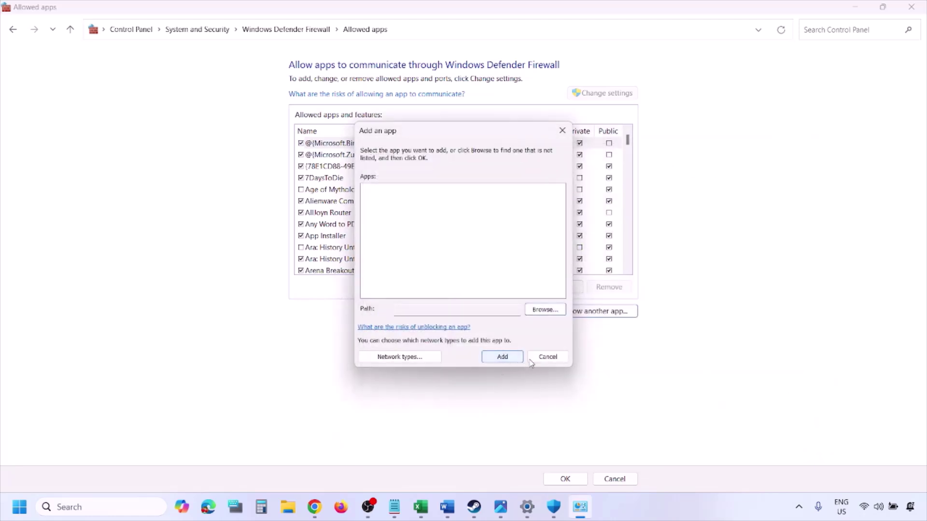
{"action": "left_click", "coordinate": [542, 360]}
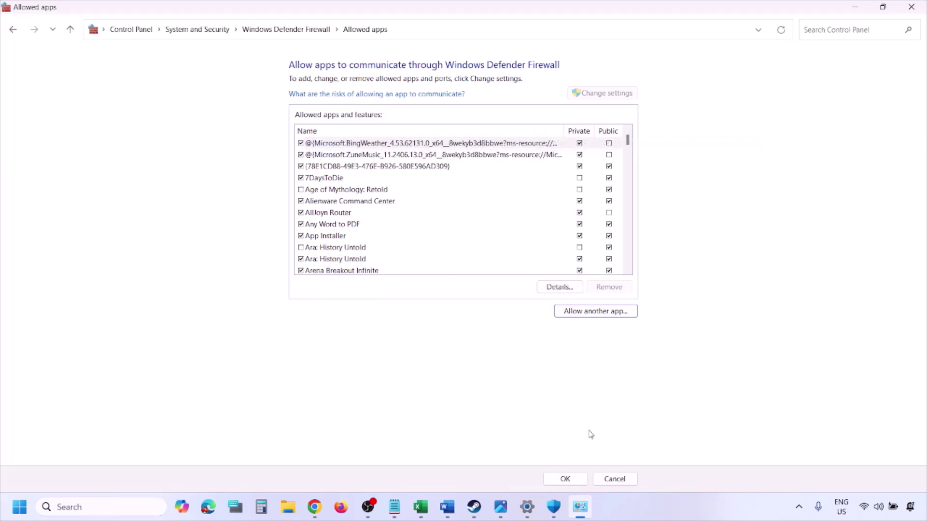
{"action": "left_click", "coordinate": [919, 7]}
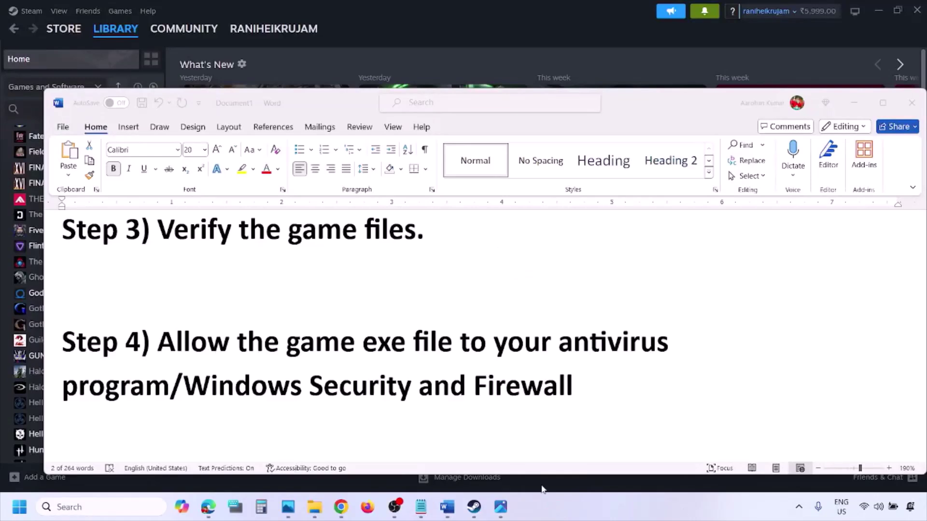
Review Step 5 about a clean graphics driver installation in the Word document and highlight parts of the NVIDIA and AMD links.
{"action": "scroll", "coordinate": [333, 329], "scroll_direction": "down", "scroll_amount": 1}
{"action": "scroll", "coordinate": [333, 329], "scroll_direction": "down", "scroll_amount": 1}
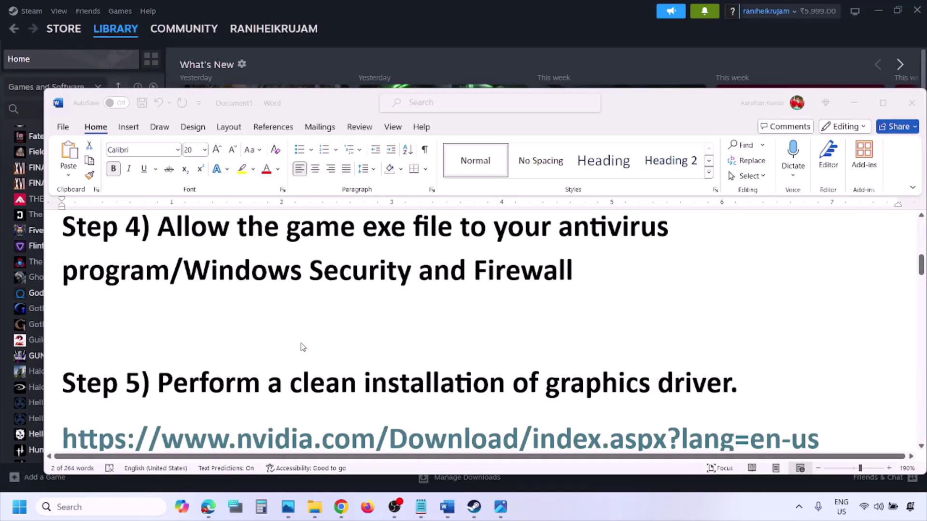
{"action": "scroll", "coordinate": [300, 346], "scroll_direction": "down", "scroll_amount": 1}
{"action": "double_click", "coordinate": [230, 316]}
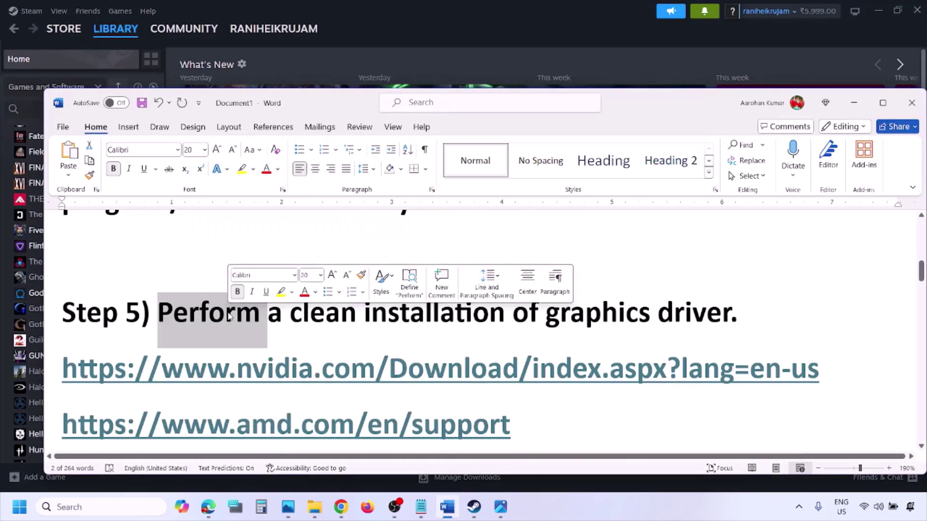
{"action": "left_click_drag", "start_coordinate": [206, 376], "coordinate": [333, 375]}
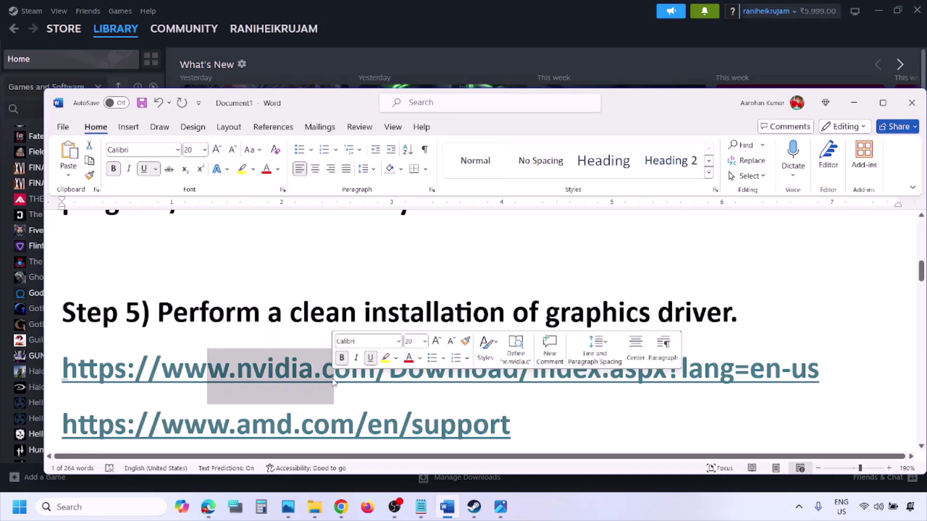
{"action": "scroll", "coordinate": [313, 381], "scroll_direction": "down", "scroll_amount": 1}
{"action": "left_click_drag", "start_coordinate": [207, 386], "coordinate": [490, 386]}
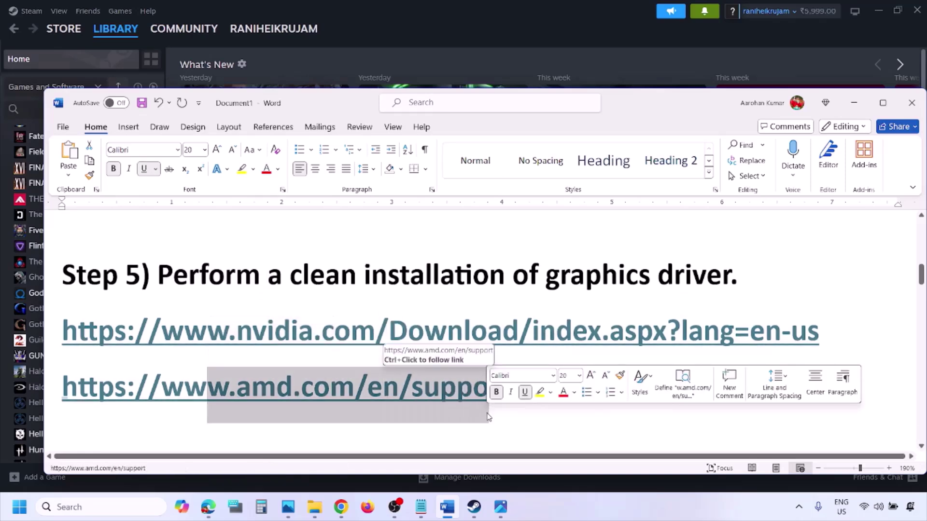
Switch to the NVIDIA drivers page in Chrome and search for GeForce RTX 3050 Laptop GPU drivers with Windows 11 as the operating system.
{"action": "left_click", "coordinate": [610, 500]}
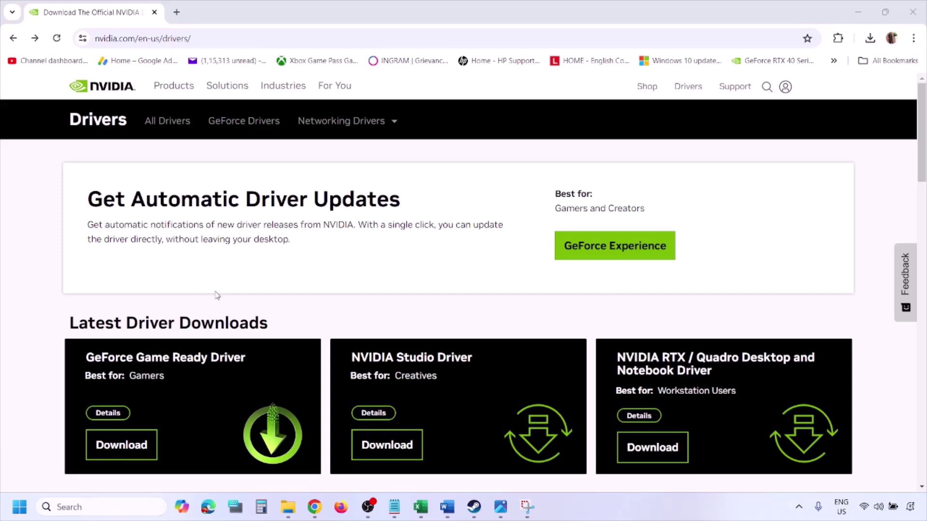
{"action": "scroll", "coordinate": [215, 296], "scroll_direction": "down", "scroll_amount": 9}
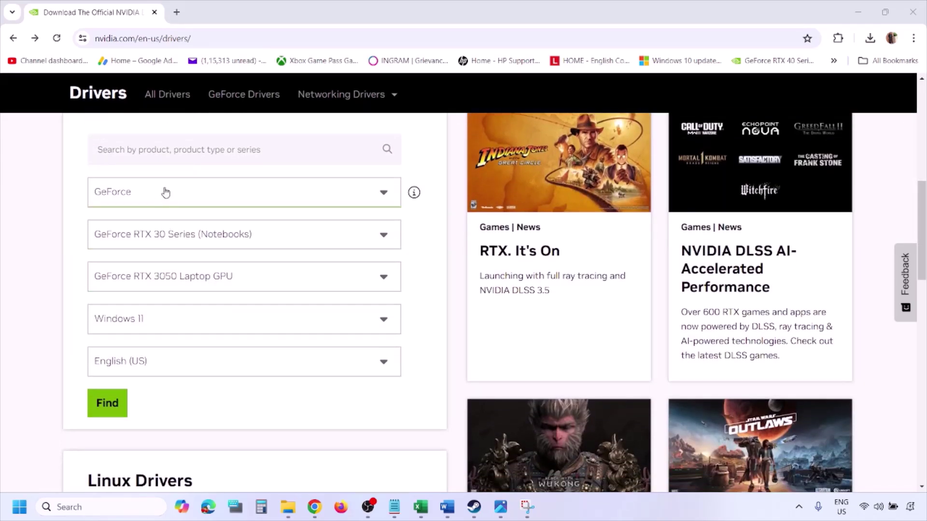
{"action": "left_click", "coordinate": [153, 322]}
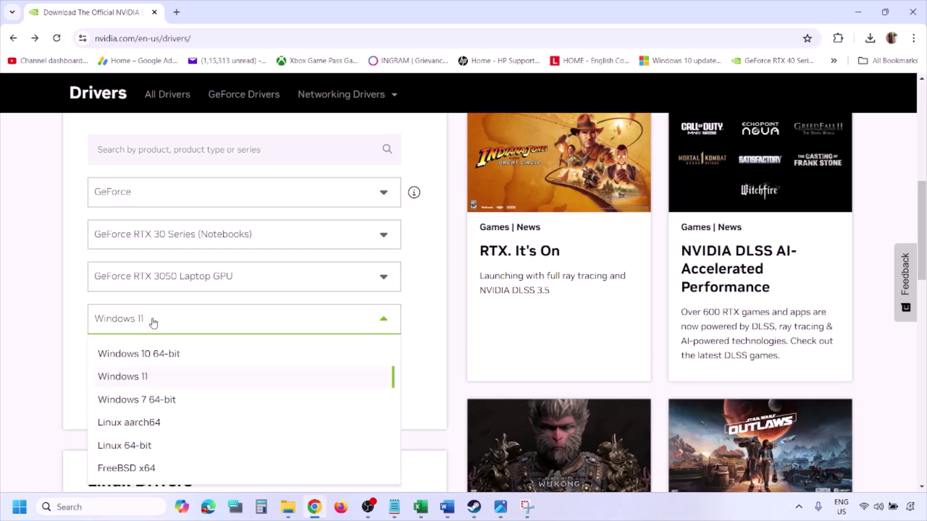
{"action": "left_click", "coordinate": [135, 379]}
{"action": "left_click", "coordinate": [105, 404]}
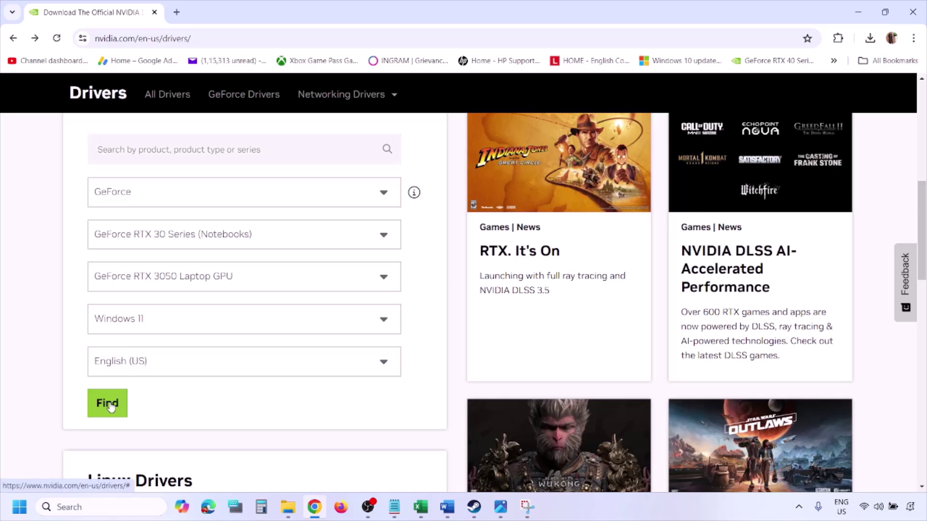
Switch to Photos and view 1.png through 5.png, covering the driver download pages and the installer's Custom and clean installation options.
{"action": "left_click", "coordinate": [502, 512]}
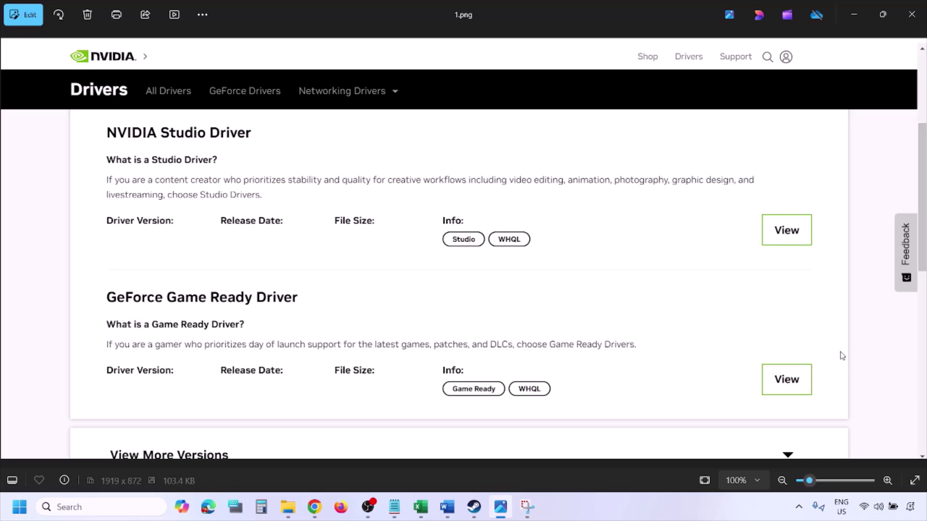
{"action": "key", "text": "Right"}
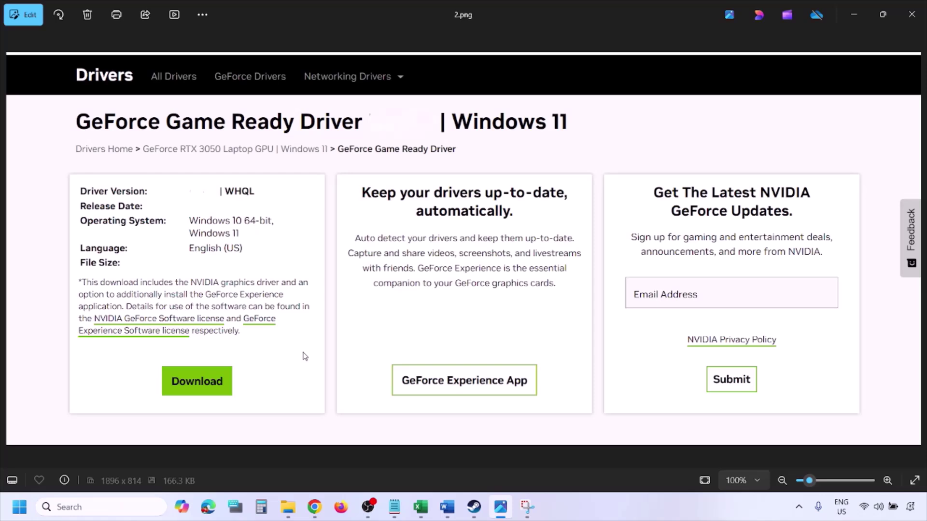
{"action": "key", "text": "Right"}
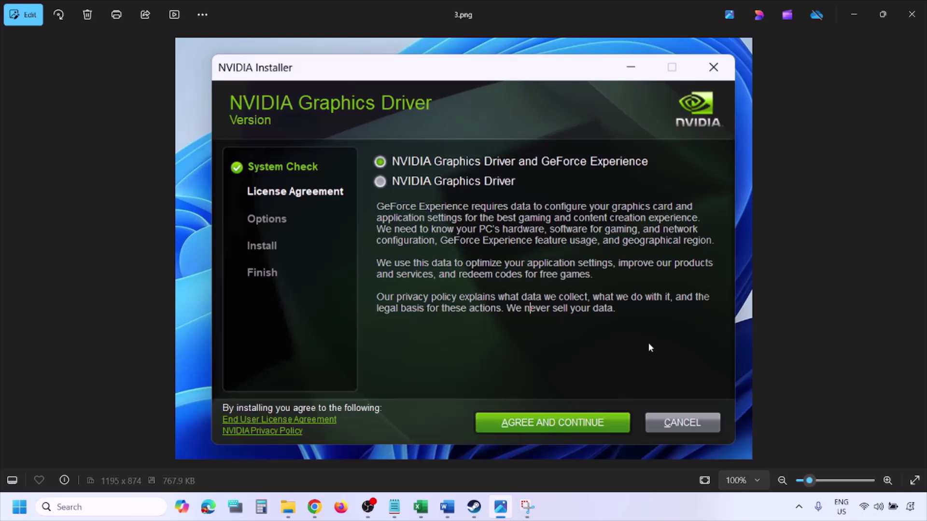
{"action": "key", "text": "Right"}
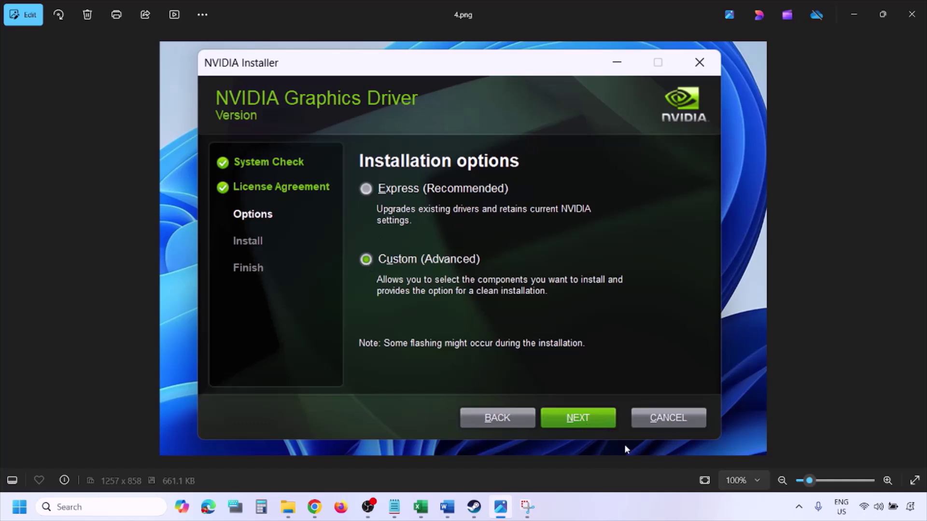
{"action": "key", "text": "Right"}
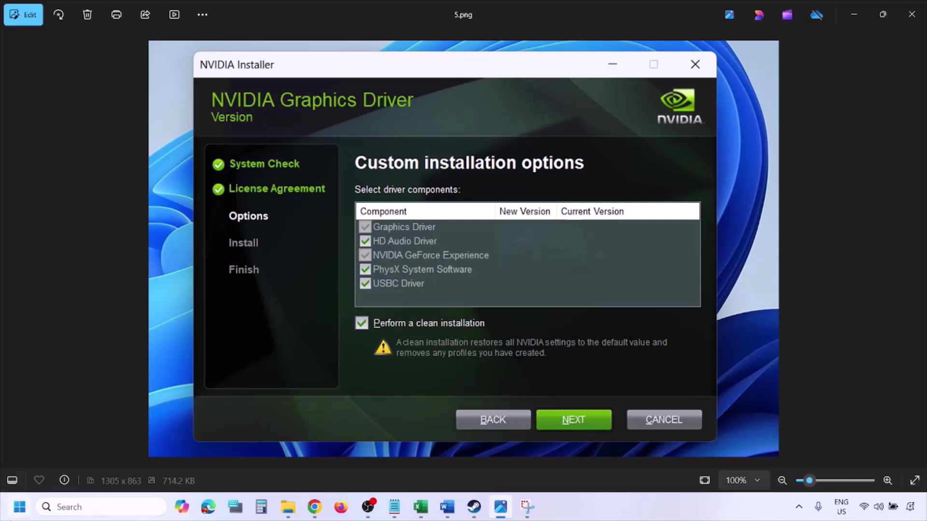
Show the Restart option among the Start menu's power choices and dismiss the menu.
{"action": "left_click", "coordinate": [20, 507]}
{"action": "left_click", "coordinate": [351, 466]}
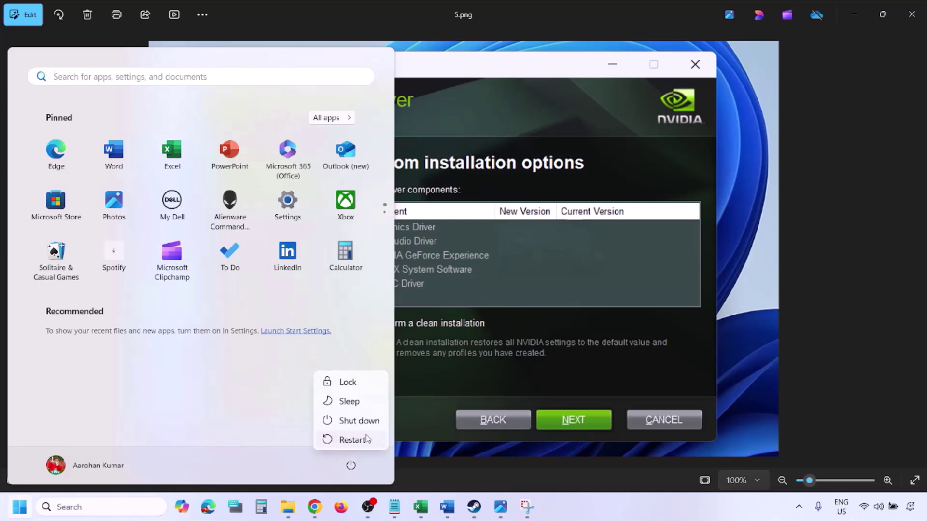
{"action": "left_click", "coordinate": [632, 516]}
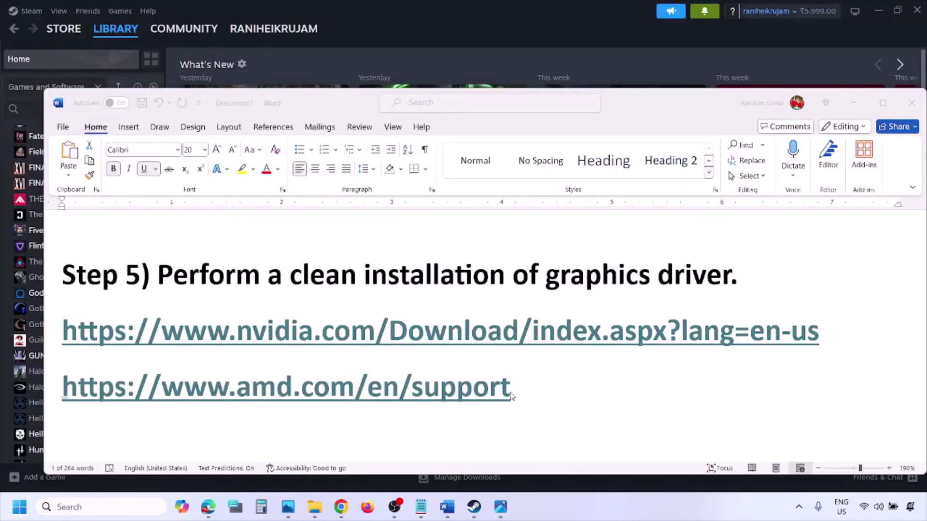
Highlight the AMD support link in the Word document, bring up the Start menu's power choices again and close the menu.
{"action": "left_click", "coordinate": [548, 389]}
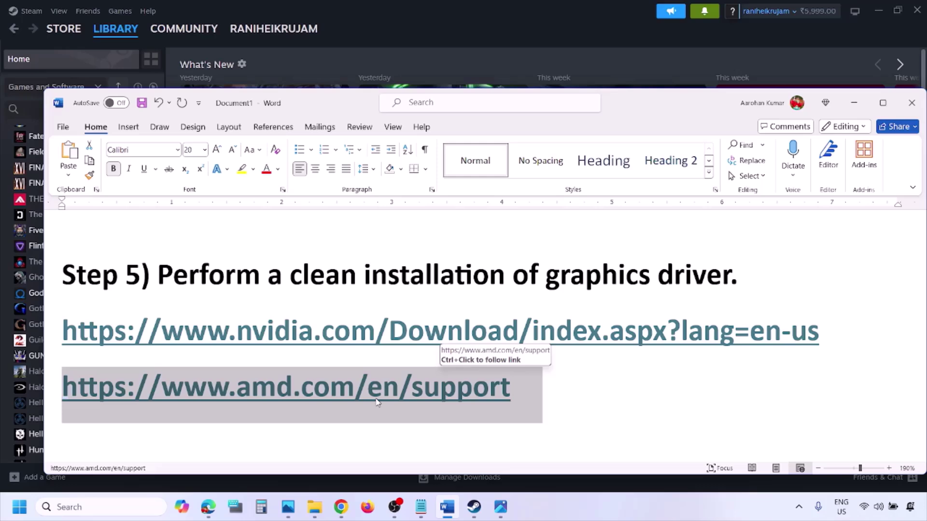
{"action": "left_click", "coordinate": [19, 507]}
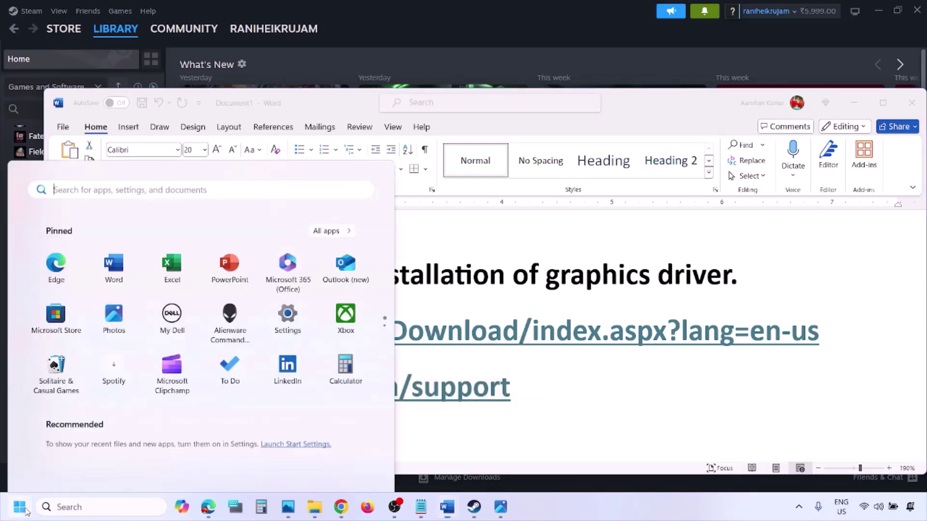
{"action": "left_click", "coordinate": [348, 466]}
{"action": "left_click", "coordinate": [585, 509]}
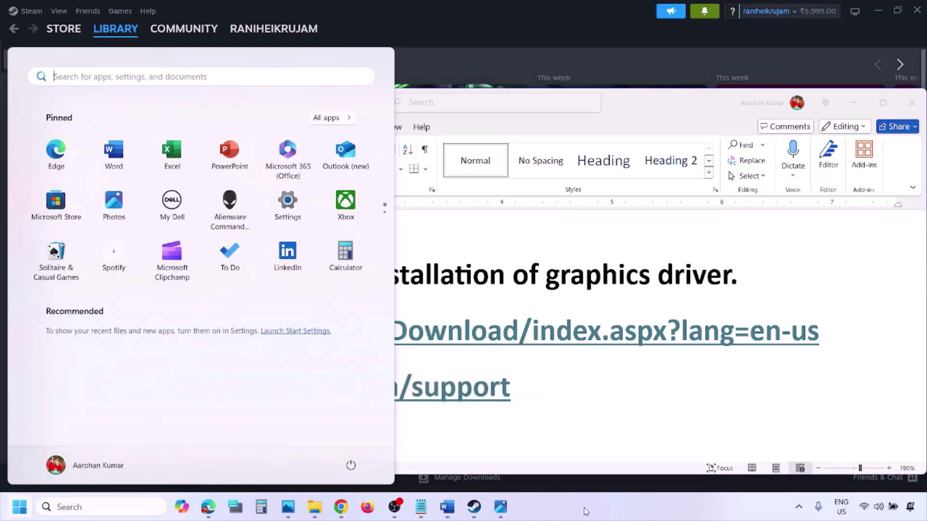
{"action": "left_click", "coordinate": [586, 510]}
{"action": "key", "text": "Delete"}
{"action": "scroll", "coordinate": [434, 331], "scroll_direction": "down", "scroll_amount": 3}
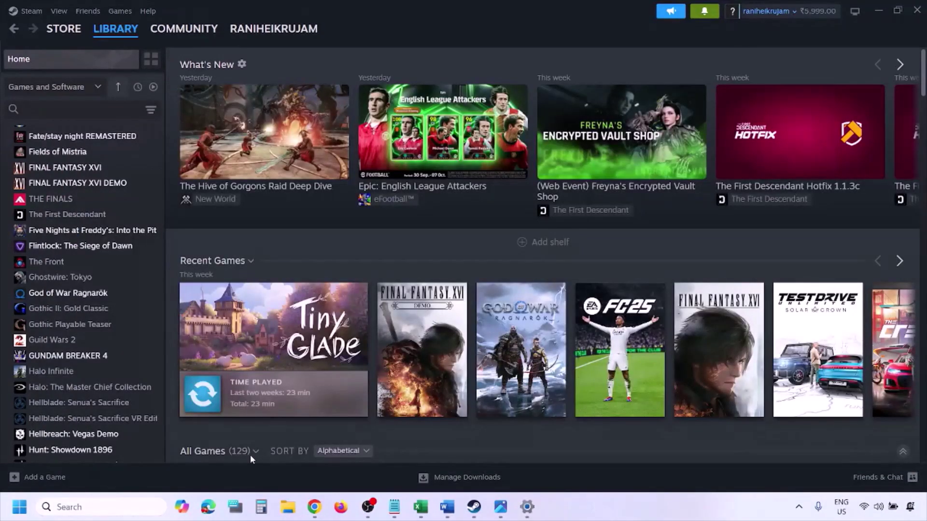
Search Windows for "graphics" and open Graphics settings.
{"action": "left_click", "coordinate": [112, 504]}
{"action": "type", "text": "graphics"}
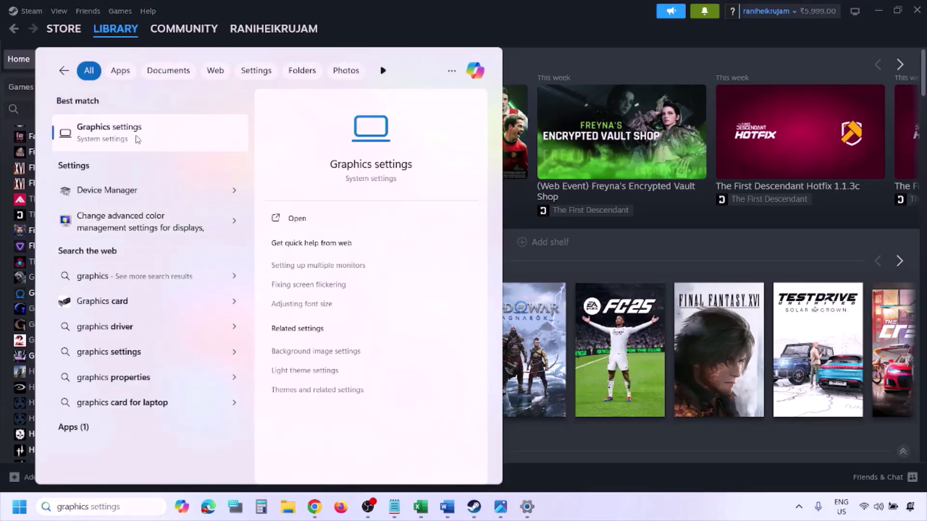
{"action": "left_click", "coordinate": [136, 140]}
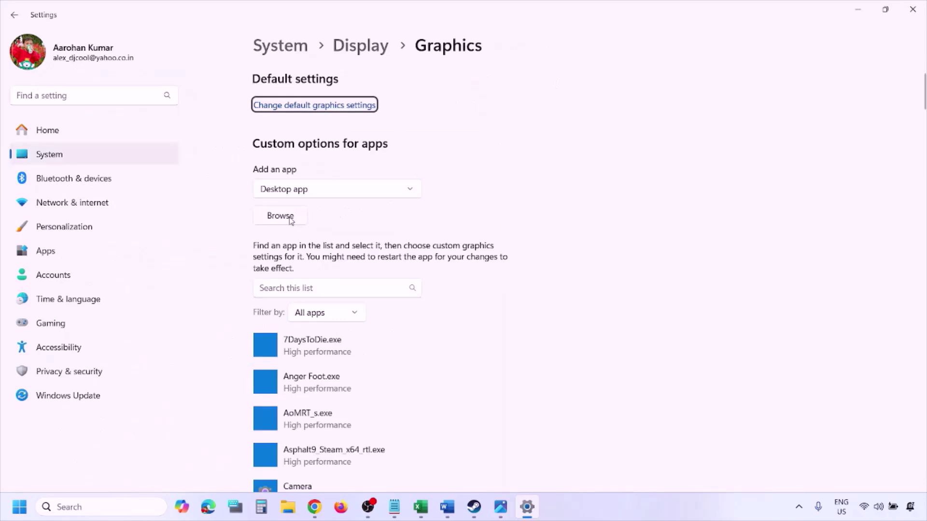
Browse for a desktop app to add, go to C:\Program Files (x86)\Steam\steamapps, and dismiss the file picker without adding one.
{"action": "left_click", "coordinate": [291, 219]}
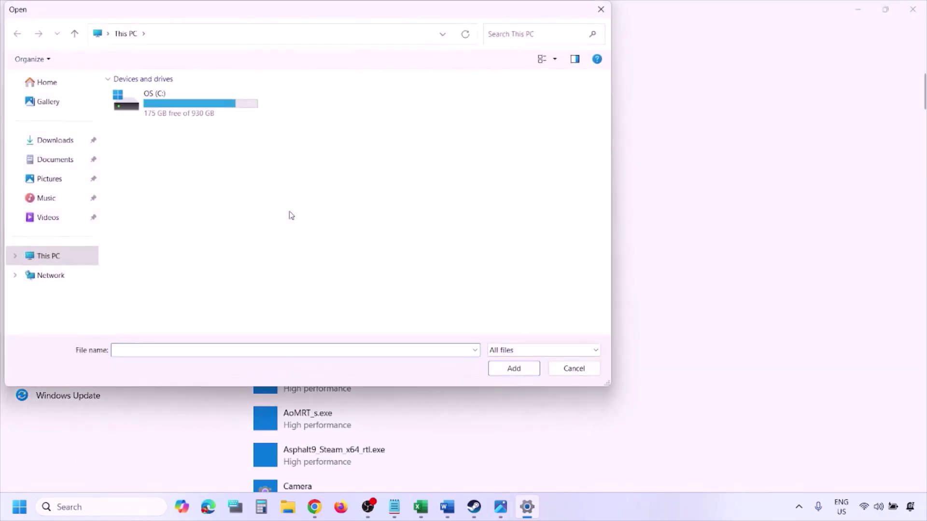
{"action": "double_click", "coordinate": [195, 111]}
{"action": "scroll", "coordinate": [218, 229], "scroll_direction": "down", "scroll_amount": 3}
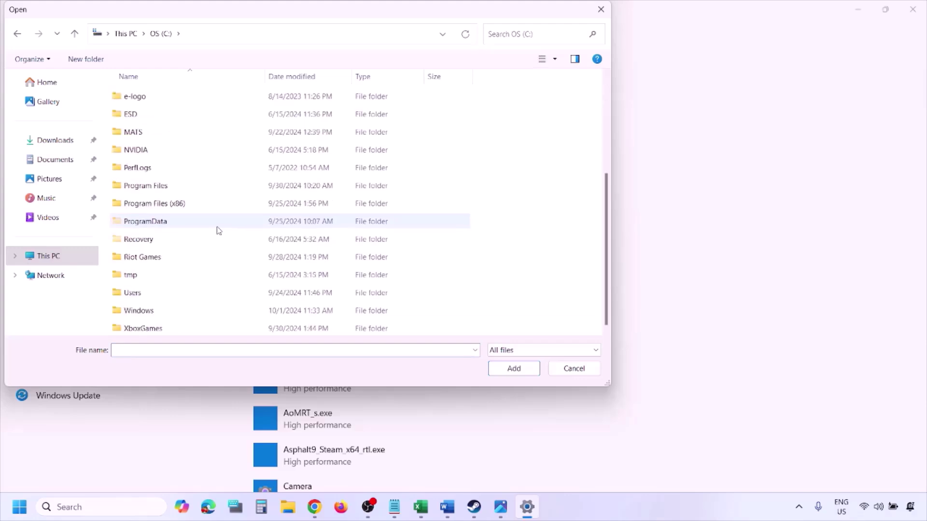
{"action": "double_click", "coordinate": [192, 211]}
{"action": "scroll", "coordinate": [193, 211], "scroll_direction": "down", "scroll_amount": 3}
{"action": "scroll", "coordinate": [193, 211], "scroll_direction": "down", "scroll_amount": 4}
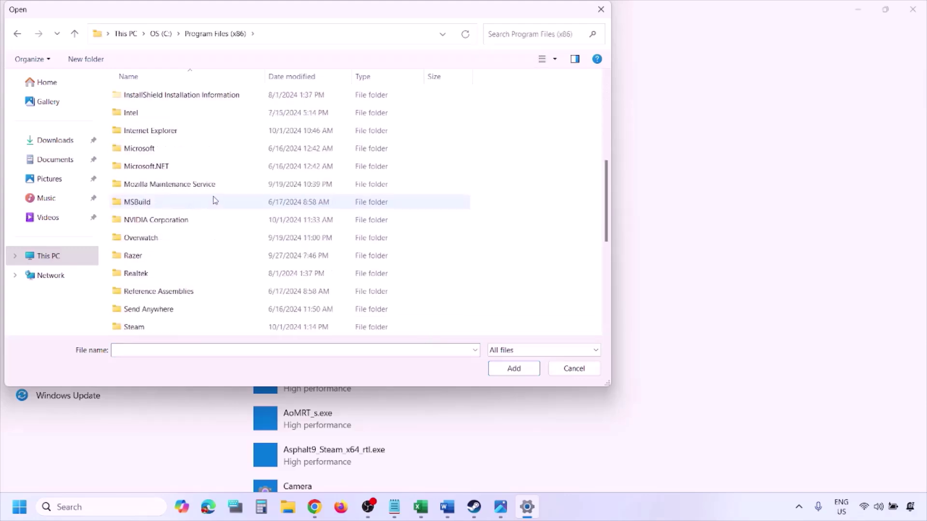
{"action": "double_click", "coordinate": [140, 165]}
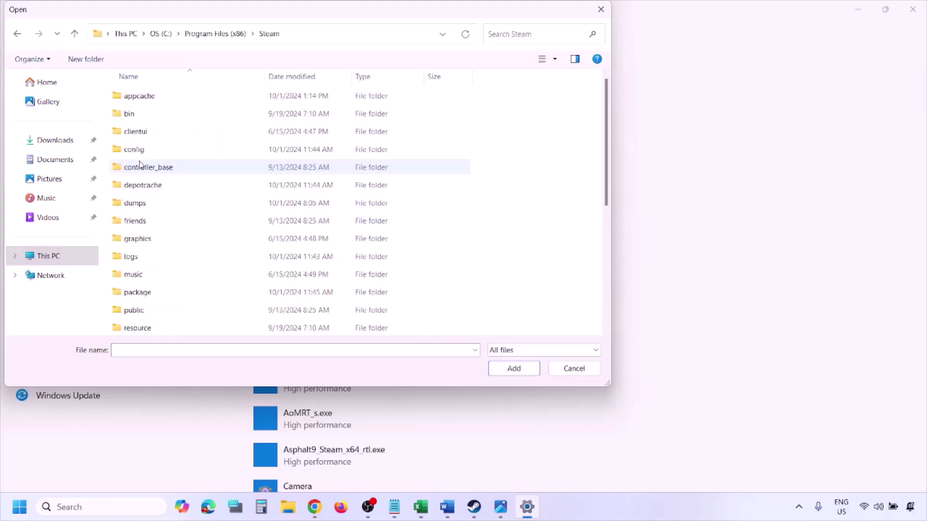
{"action": "scroll", "coordinate": [148, 254], "scroll_direction": "down", "scroll_amount": 2}
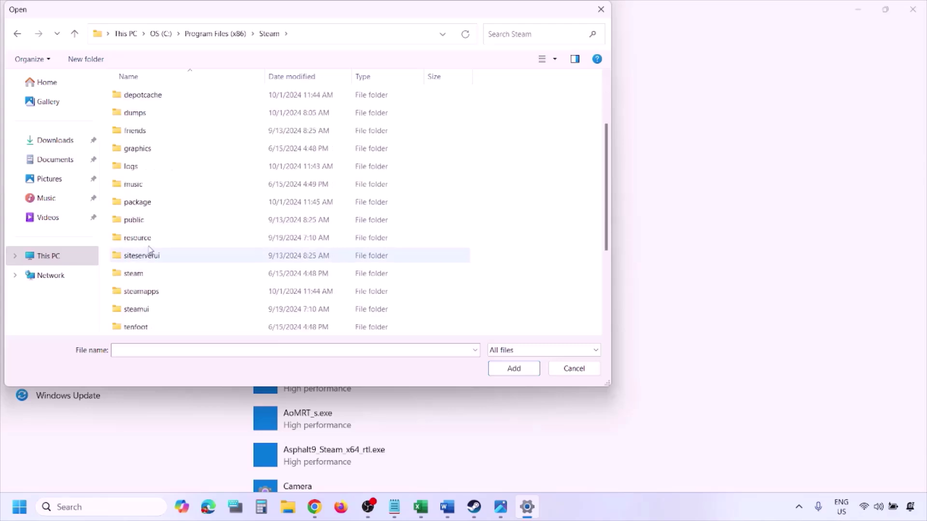
{"action": "scroll", "coordinate": [155, 216], "scroll_direction": "down", "scroll_amount": 3}
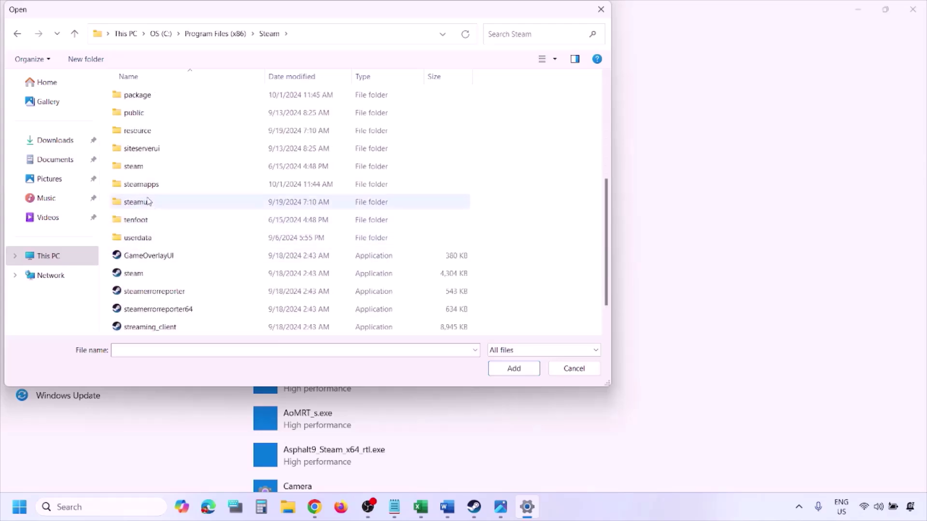
{"action": "double_click", "coordinate": [144, 182]}
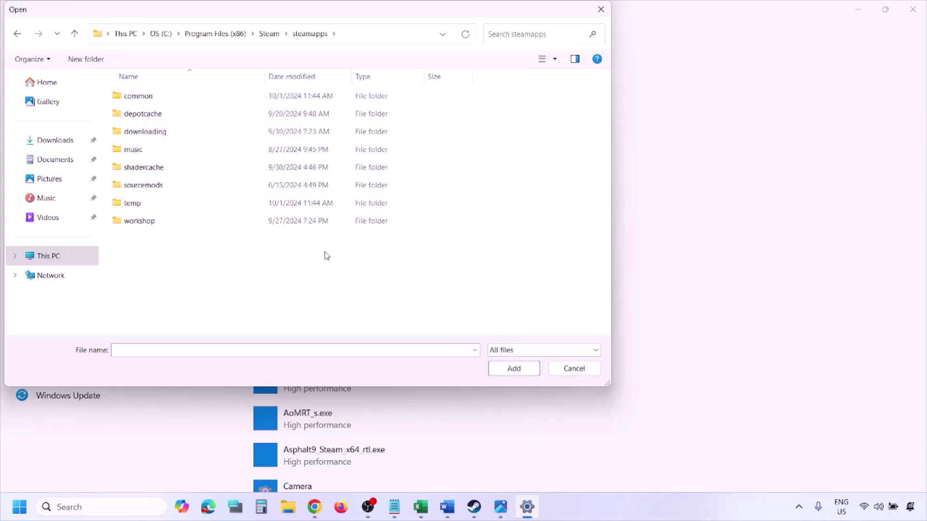
{"action": "left_click", "coordinate": [573, 368]}
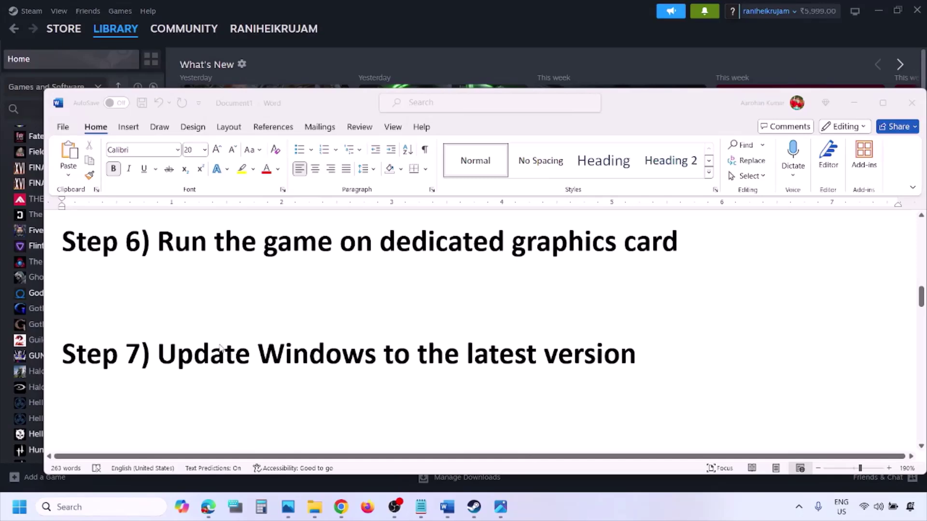
Highlight the Step 7 text "Update Windows to the latest version" in the document and check for updates in Windows Settings.
{"action": "left_click", "coordinate": [205, 343]}
{"action": "left_click_drag", "start_coordinate": [164, 354], "coordinate": [625, 366]}
{"action": "key", "text": "super+i"}
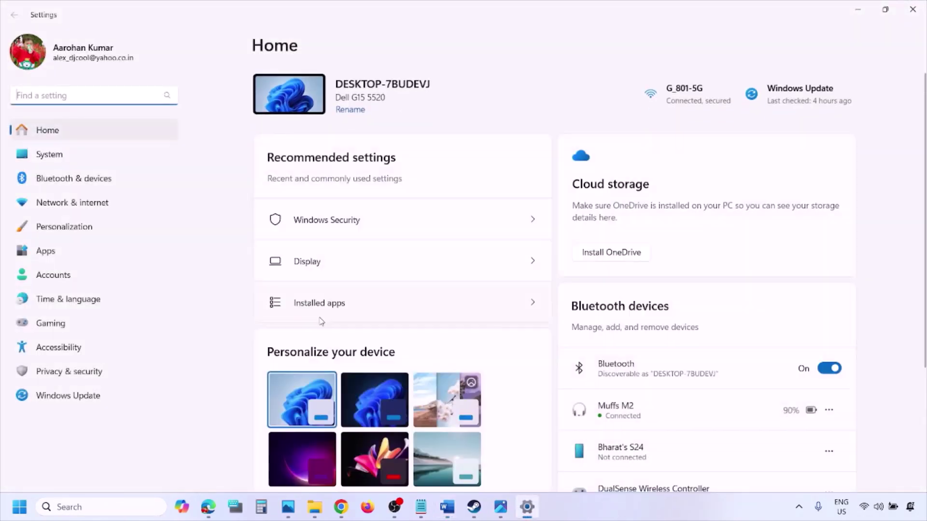
{"action": "left_click", "coordinate": [77, 396]}
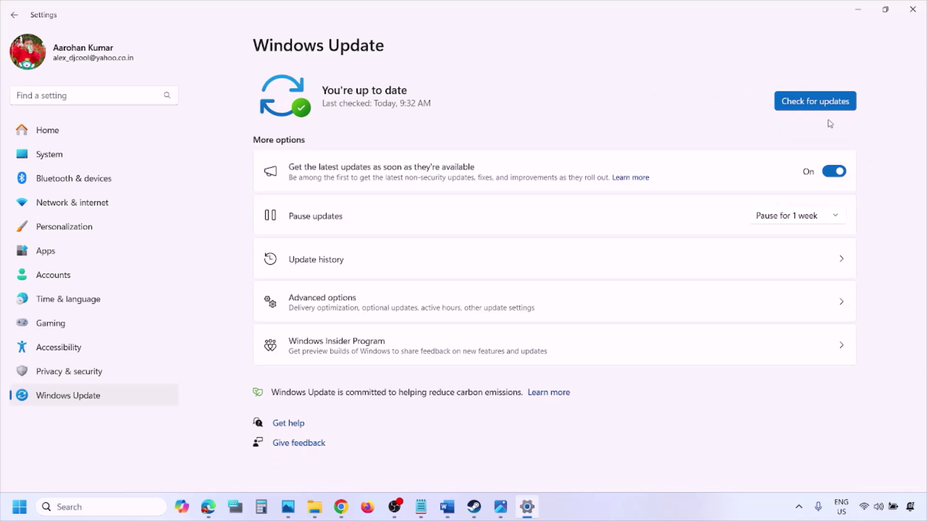
{"action": "left_click", "coordinate": [820, 104]}
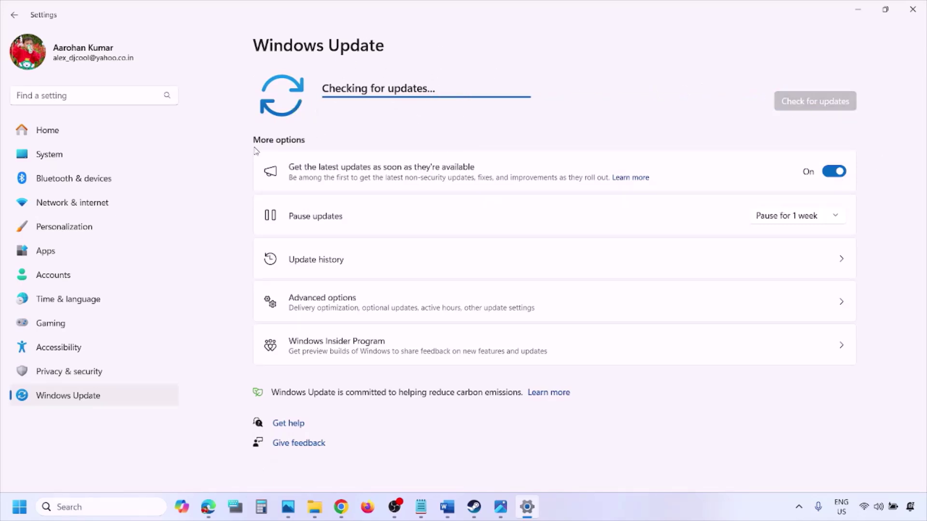
Bring up the Start menu's power choices including Restart, and switch back to the Word document.
{"action": "left_click", "coordinate": [19, 506]}
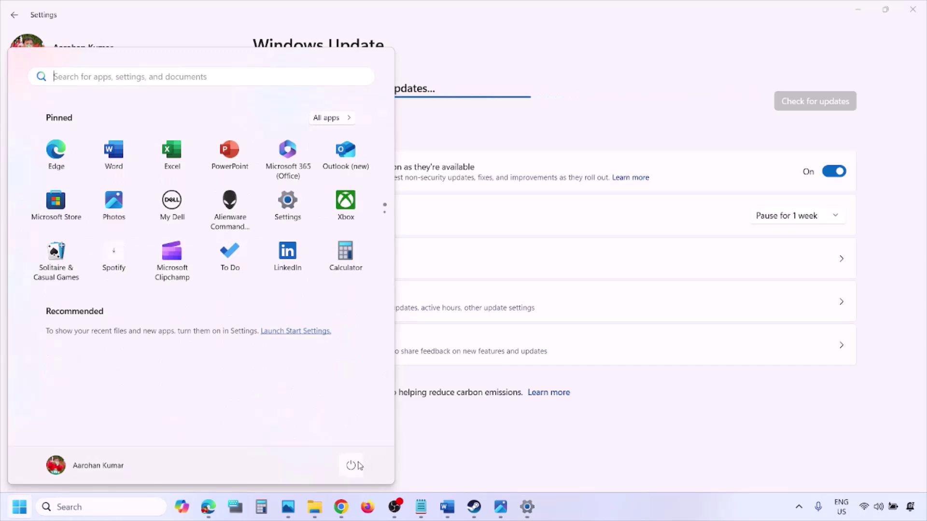
{"action": "left_click", "coordinate": [351, 465]}
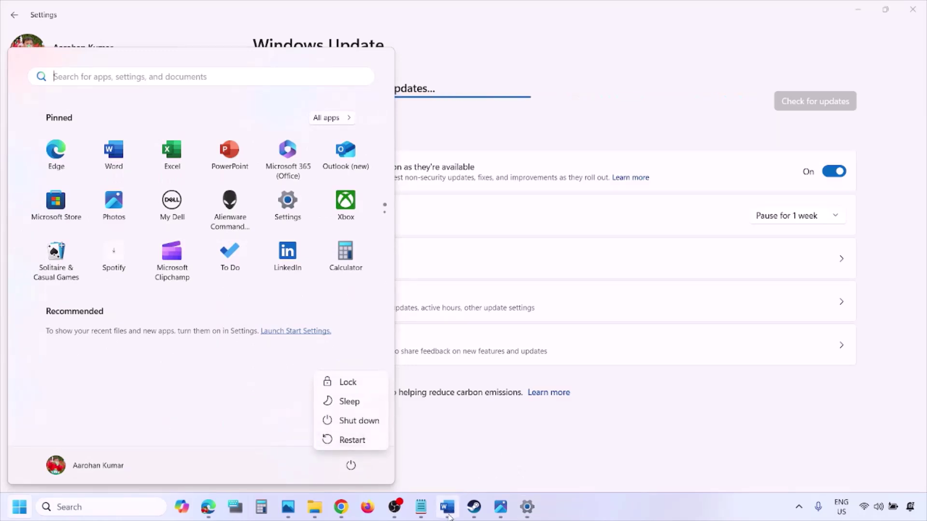
{"action": "left_click", "coordinate": [448, 513]}
Copy the Step 8 Visual C++ link from the document and open it in a new Chrome window.
{"action": "scroll", "coordinate": [406, 374], "scroll_direction": "down", "scroll_amount": 2}
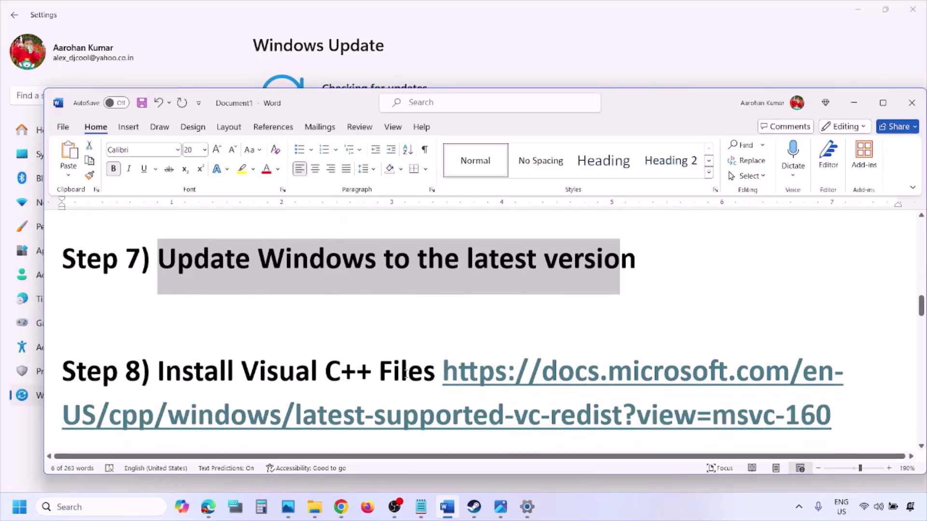
{"action": "scroll", "coordinate": [406, 374], "scroll_direction": "down", "scroll_amount": 1}
{"action": "left_click_drag", "start_coordinate": [846, 402], "coordinate": [506, 354]}
{"action": "key", "text": "ctrl+c"}
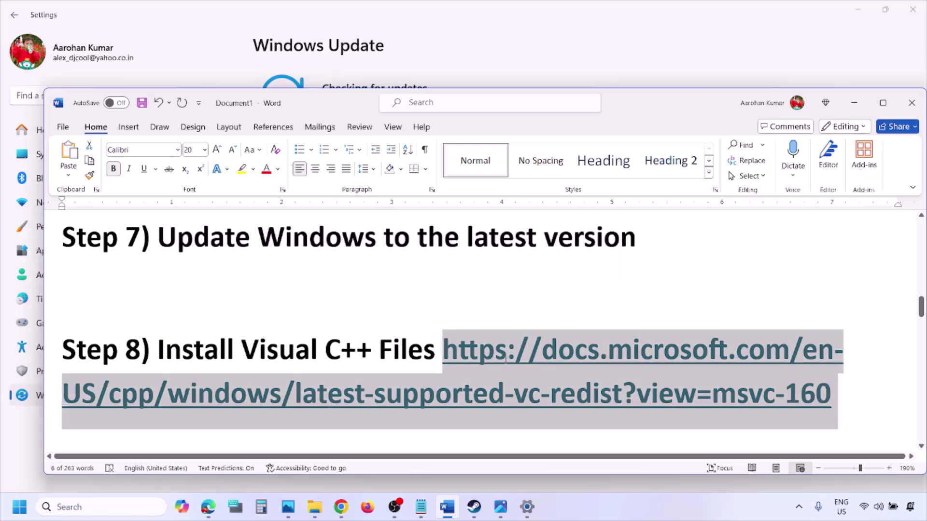
{"action": "right_click", "coordinate": [340, 507]}
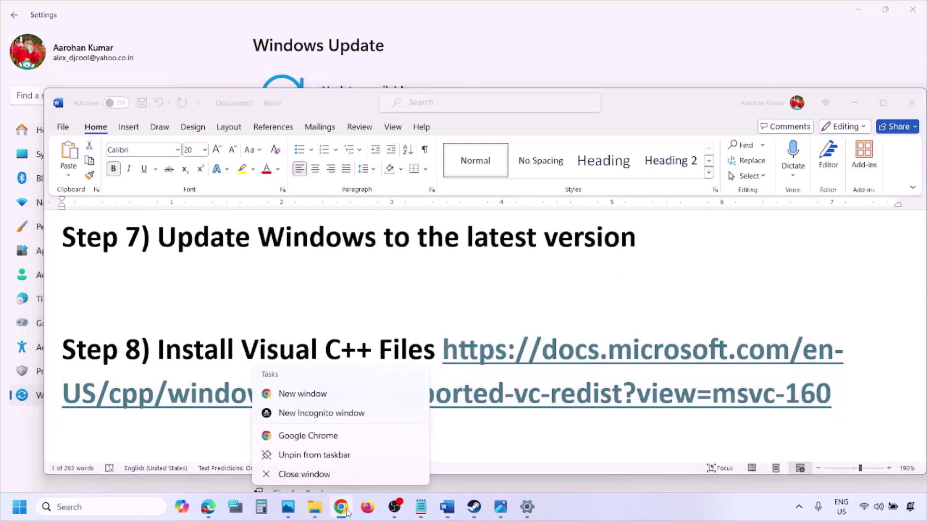
{"action": "left_click", "coordinate": [302, 400]}
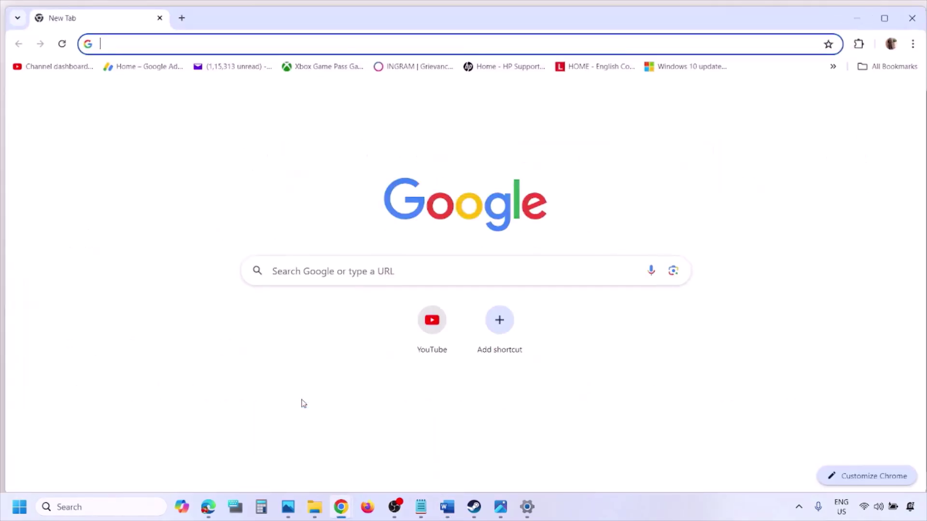
{"action": "key", "text": "ctrl+v"}
{"action": "key", "text": "Return"}
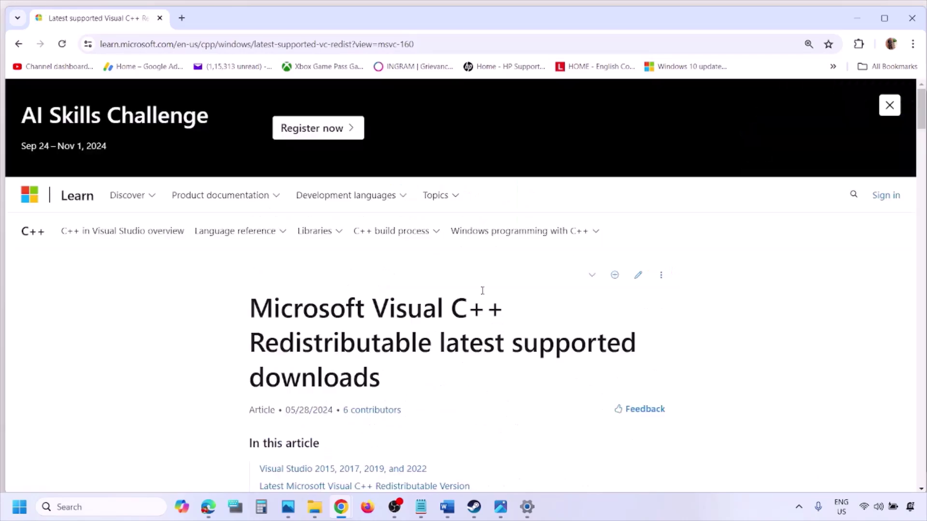
Highlight the "Visual Studio 2015, 2017, 2019, and 2022" heading and find the redistributable download table below it.
{"action": "scroll", "coordinate": [403, 283], "scroll_direction": "down", "scroll_amount": 7}
{"action": "scroll", "coordinate": [403, 283], "scroll_direction": "down", "scroll_amount": 4}
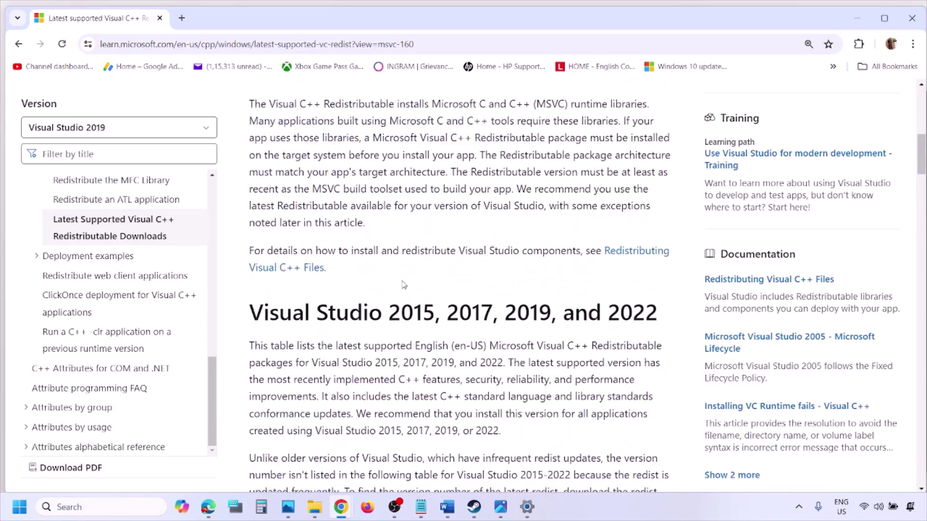
{"action": "left_click_drag", "start_coordinate": [298, 262], "coordinate": [622, 259]}
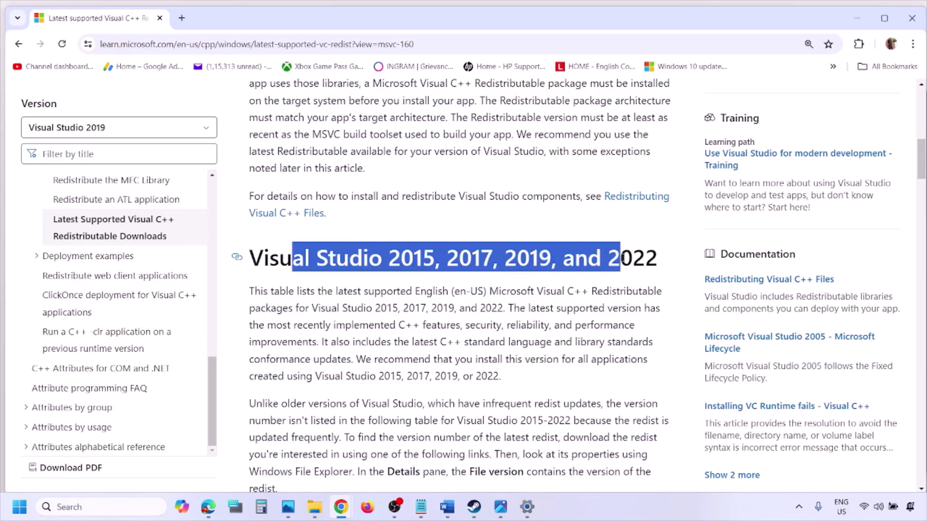
{"action": "scroll", "coordinate": [406, 345], "scroll_direction": "down", "scroll_amount": 10}
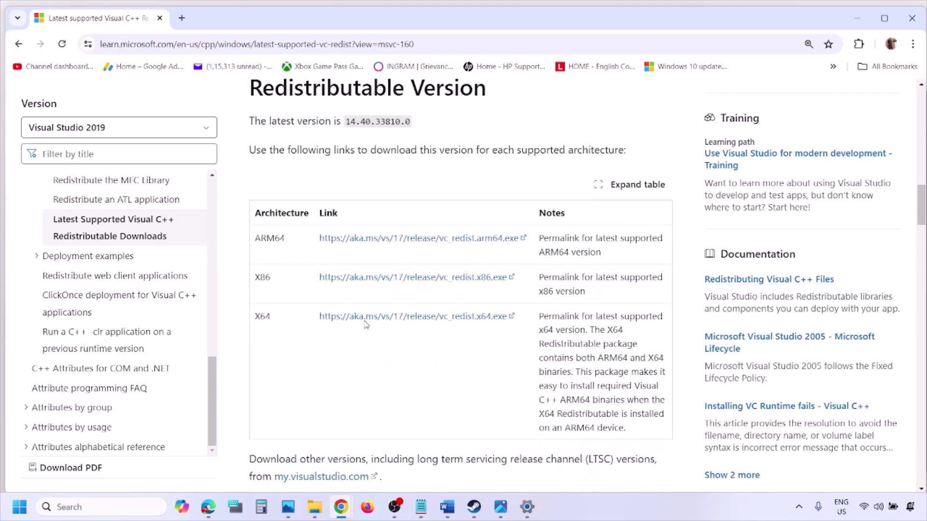
Point out the X86 and X64 rows, download the x86 redistributable and start a Repair in its installer.
{"action": "double_click", "coordinate": [261, 278]}
{"action": "double_click", "coordinate": [264, 316]}
{"action": "left_click_drag", "start_coordinate": [255, 279], "coordinate": [456, 288]}
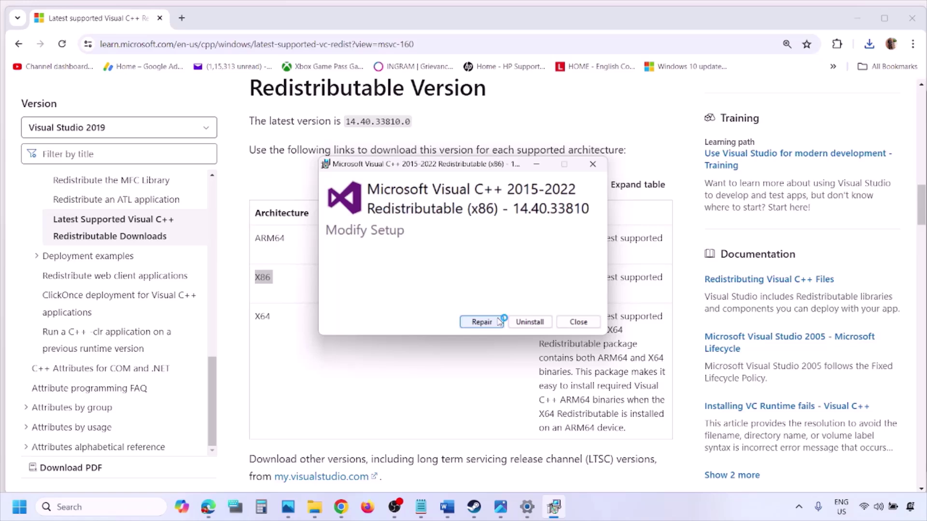
{"action": "left_click", "coordinate": [498, 322]}
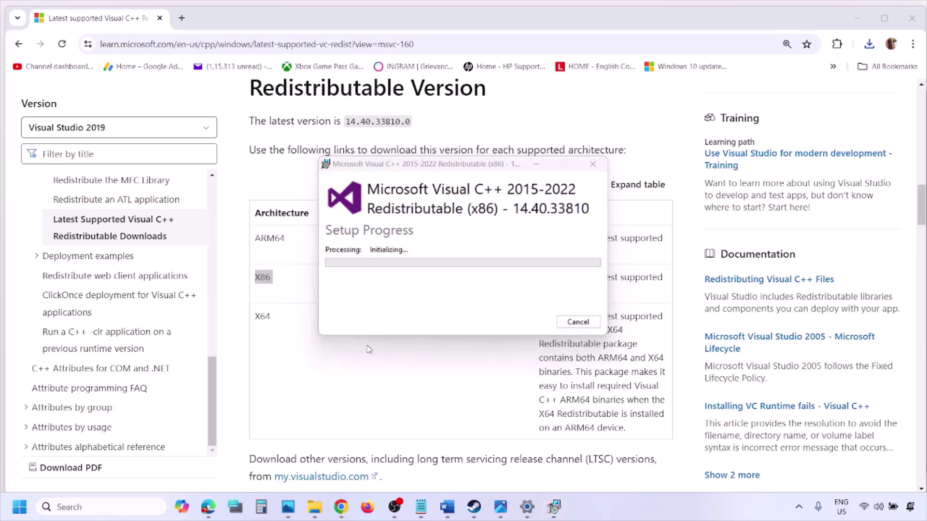
Download and run VC_redist.x64.exe, start its Repair, and place the x86 and x64 setup windows side by side.
{"action": "double_click", "coordinate": [262, 317]}
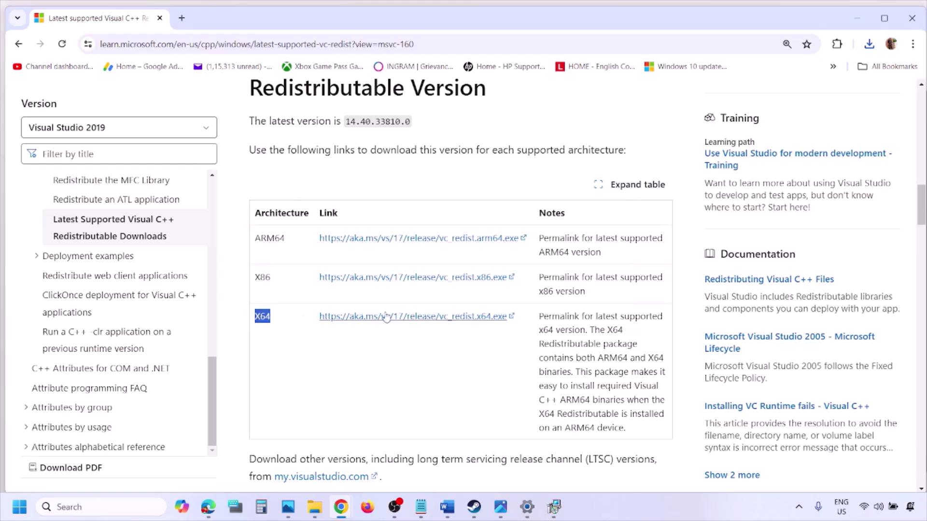
{"action": "left_click", "coordinate": [421, 321]}
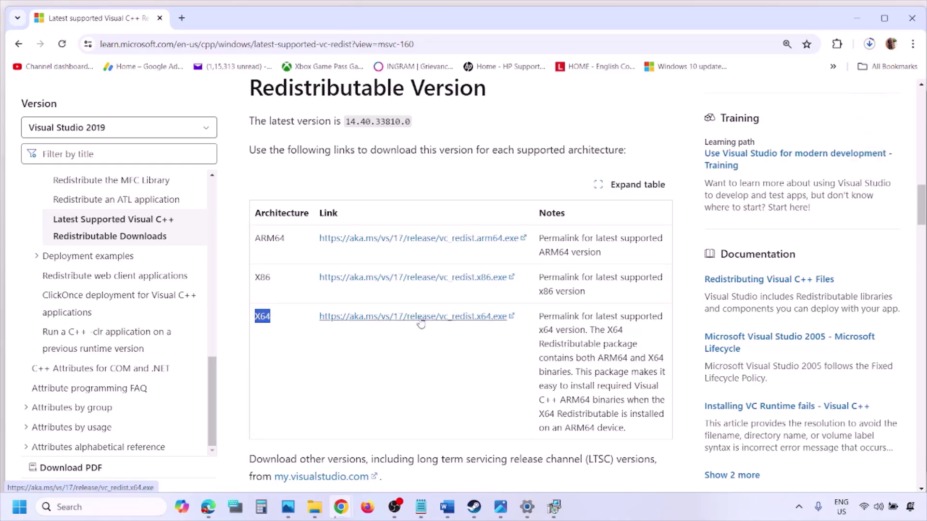
{"action": "left_click", "coordinate": [560, 509]}
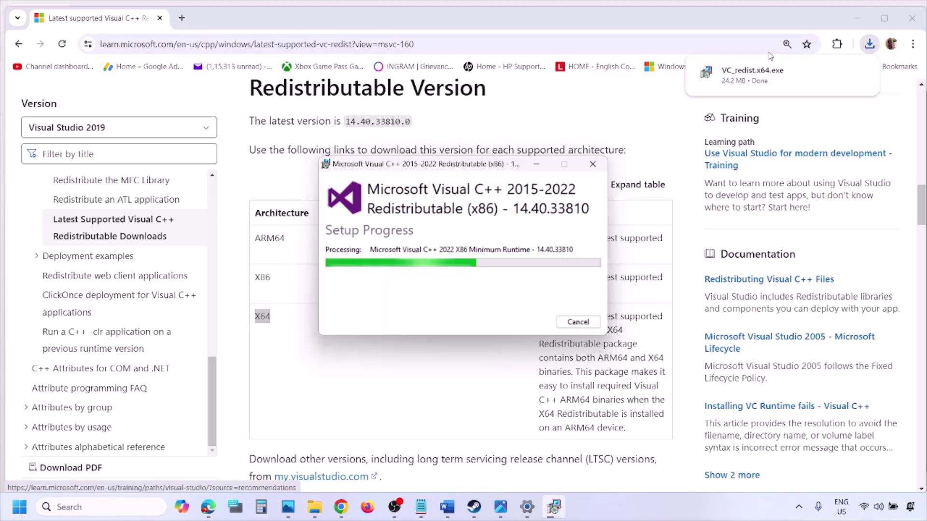
{"action": "left_click", "coordinate": [770, 57]}
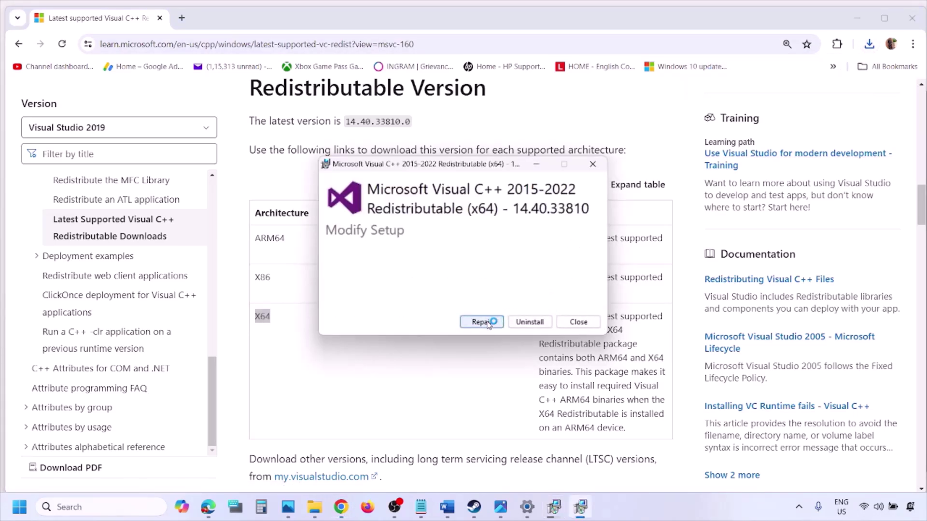
{"action": "left_click", "coordinate": [483, 322]}
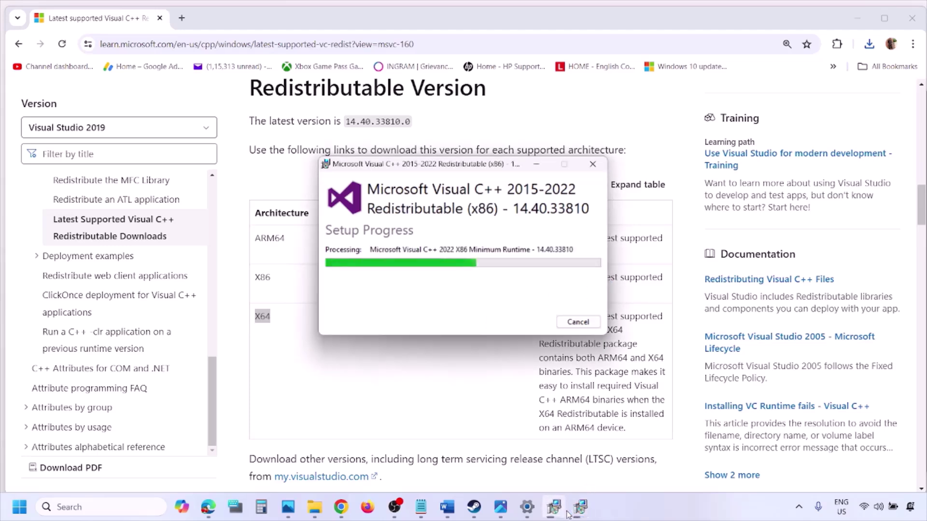
{"action": "left_click_drag", "start_coordinate": [509, 164], "coordinate": [294, 207]}
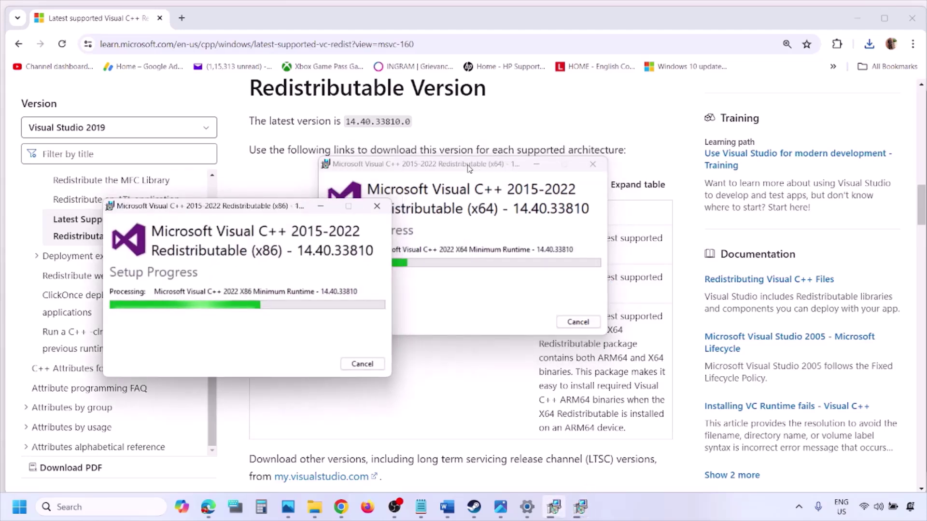
{"action": "left_click_drag", "start_coordinate": [483, 164], "coordinate": [601, 215]}
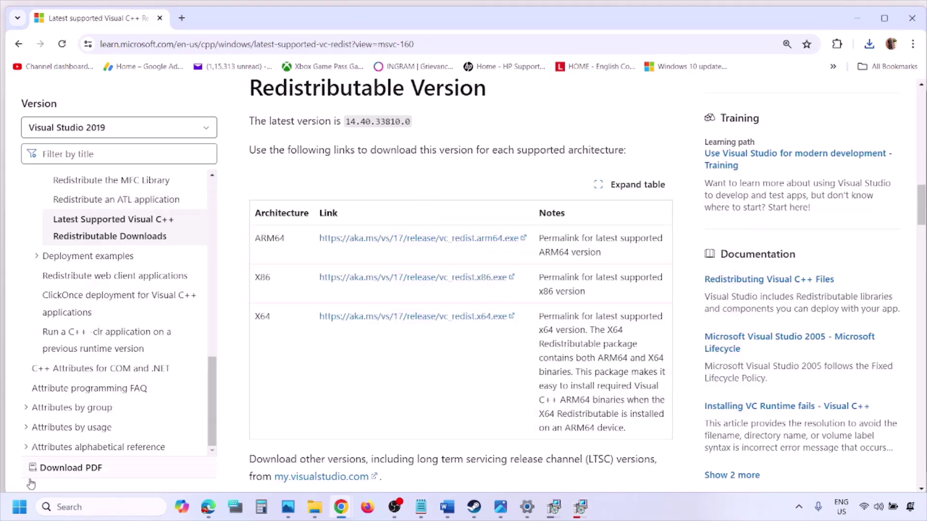
Show the Restart option among the Start menu's power choices and dismiss the menu over the redistributable page.
{"action": "left_click", "coordinate": [19, 507]}
{"action": "left_click", "coordinate": [350, 466]}
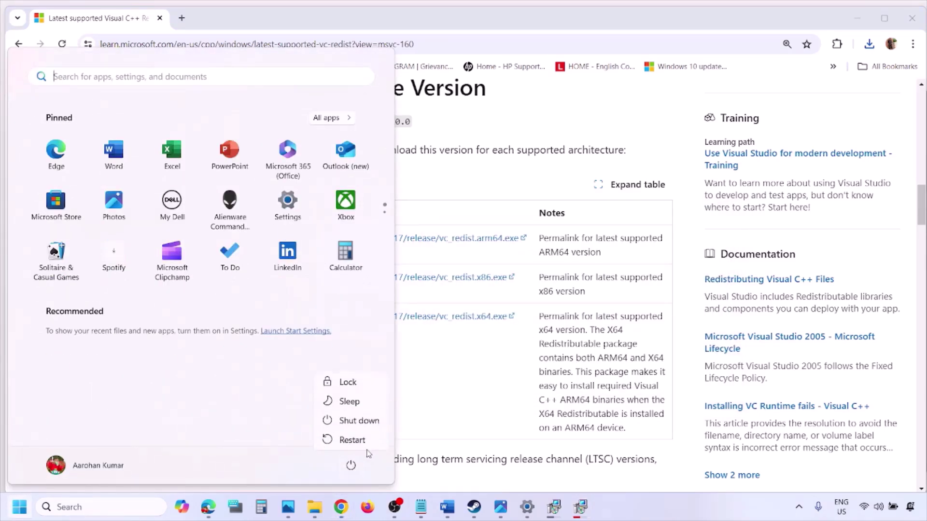
{"action": "left_click", "coordinate": [477, 407]}
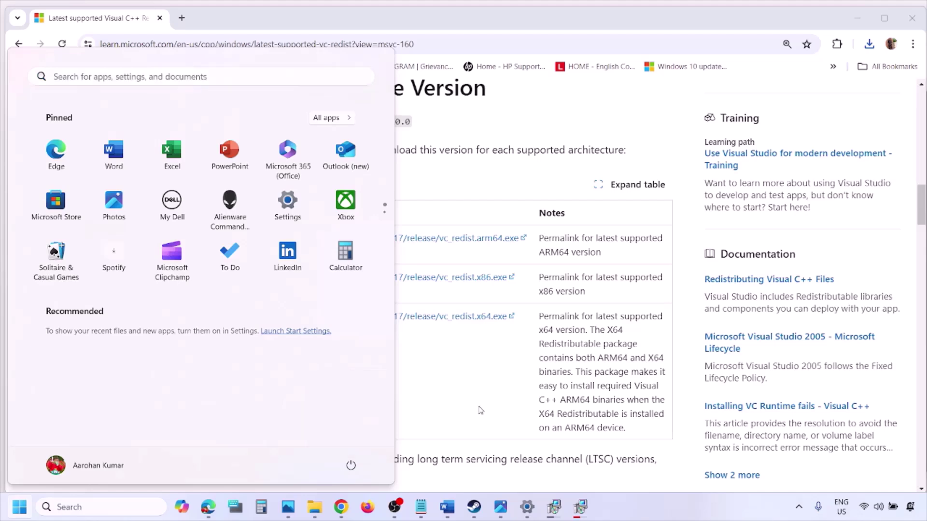
{"action": "left_click", "coordinate": [480, 410]}
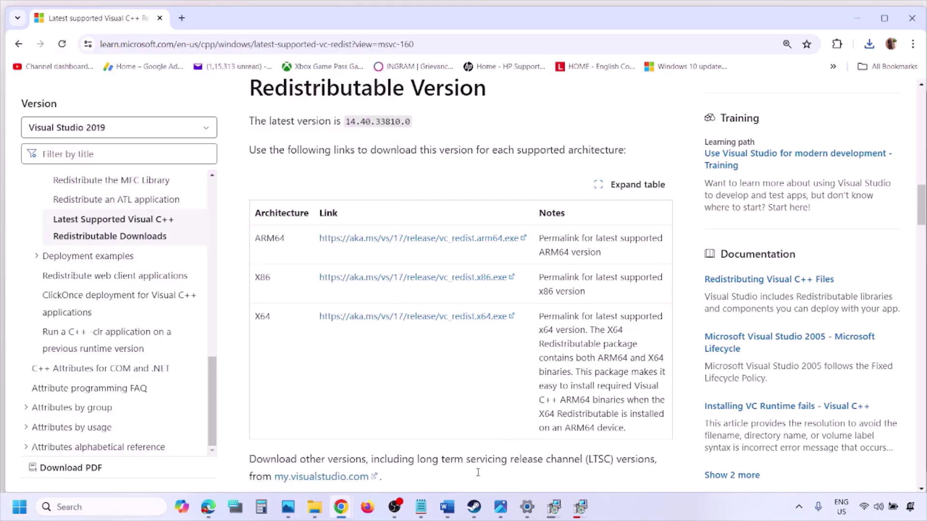
Switch to the Word document, maximize its window and display Step 9 about unplugging external devices.
{"action": "left_click", "coordinate": [447, 507]}
{"action": "scroll", "coordinate": [398, 327], "scroll_direction": "down", "scroll_amount": 5}
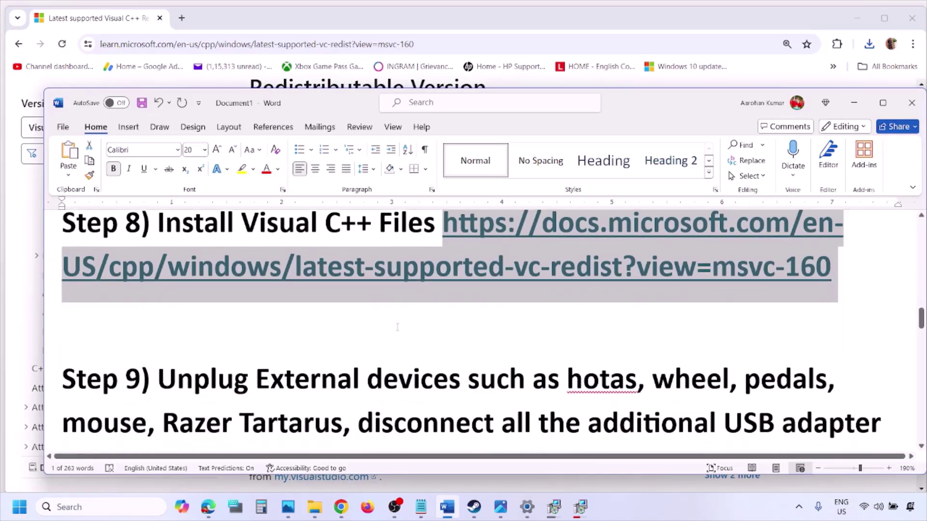
{"action": "left_click", "coordinate": [884, 102]}
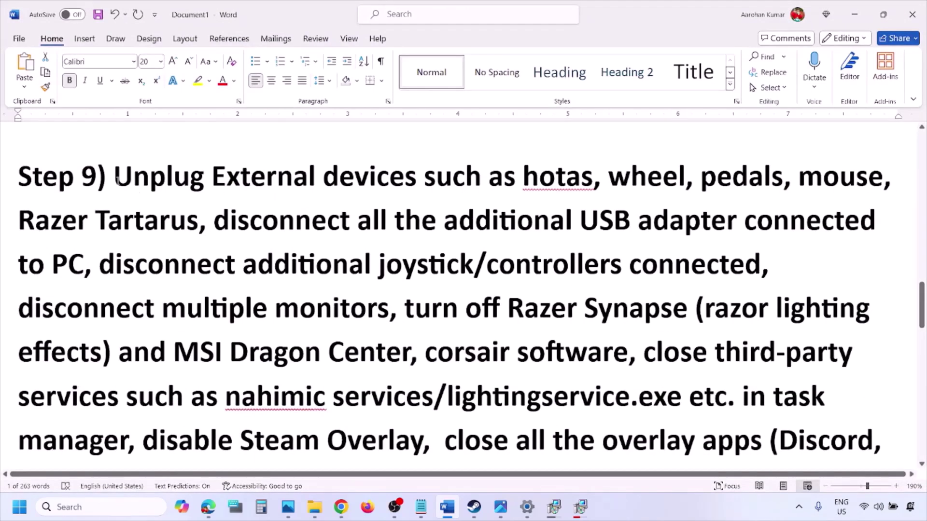
Highlight the Step 9 phrases on unplugging external devices and USB adapters, disconnecting additional joystick/controllers, and disconnecting multiple monitors.
{"action": "left_click_drag", "start_coordinate": [117, 180], "coordinate": [688, 222]}
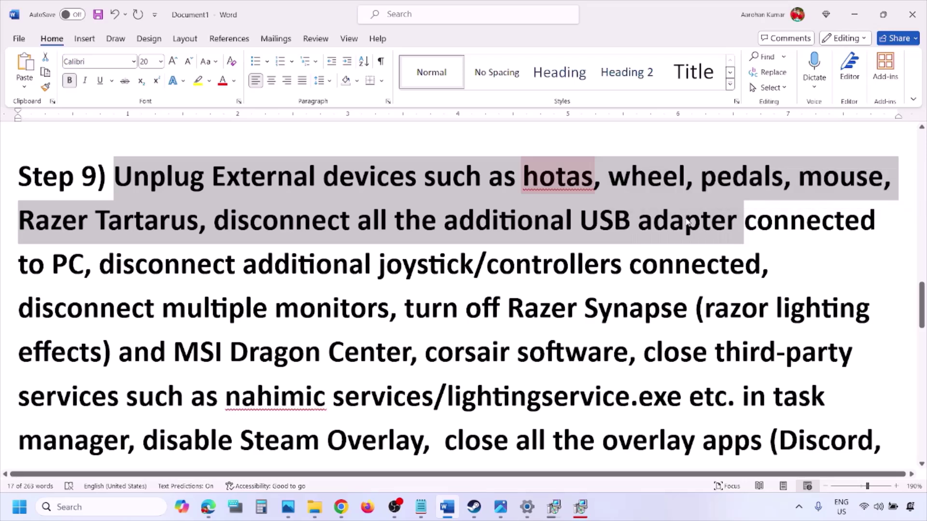
{"action": "left_click", "coordinate": [687, 219]}
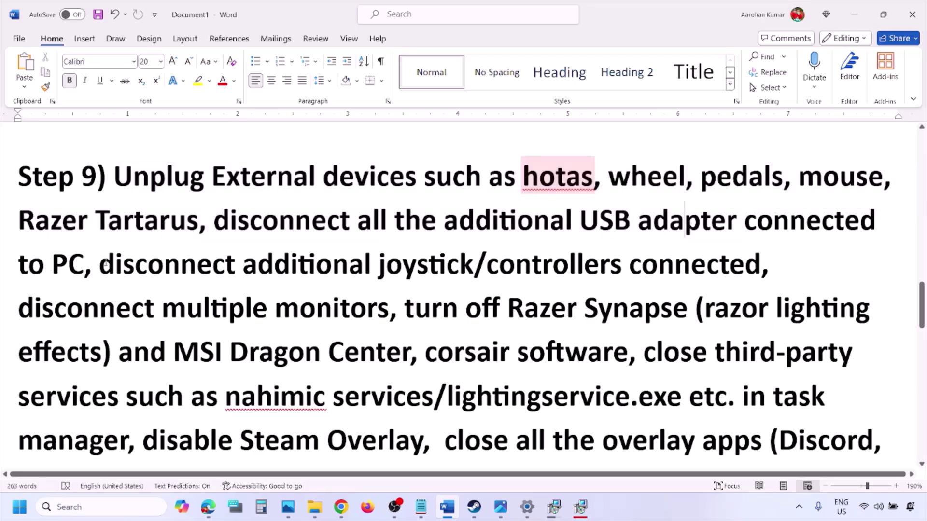
{"action": "left_click_drag", "start_coordinate": [102, 264], "coordinate": [762, 269]}
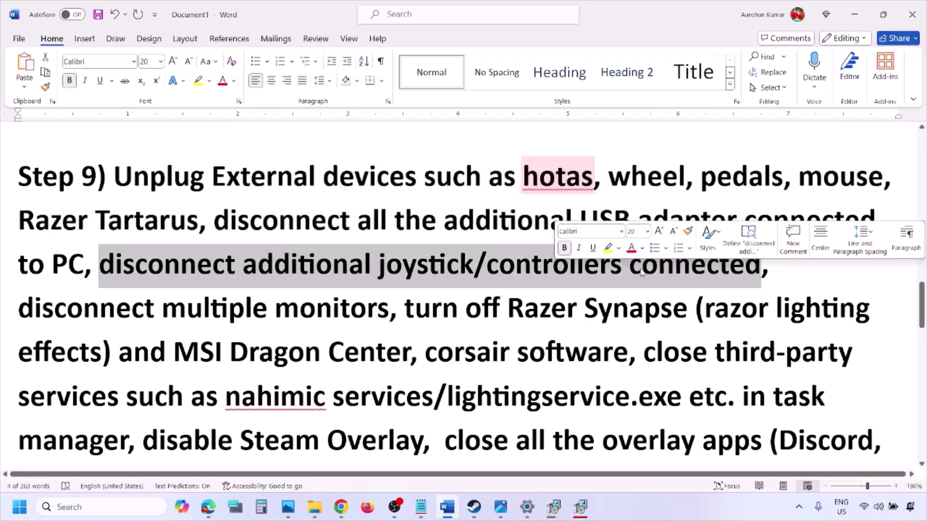
{"action": "left_click", "coordinate": [616, 289]}
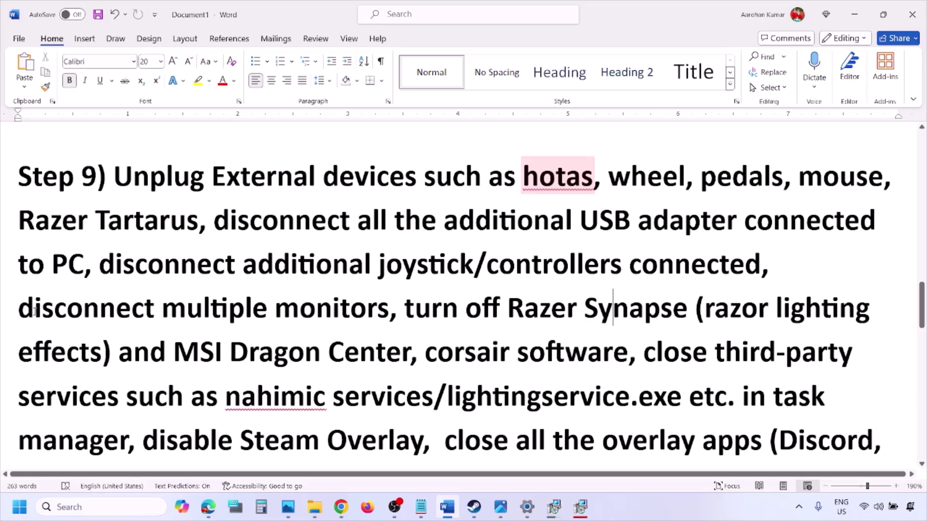
{"action": "left_click_drag", "start_coordinate": [35, 312], "coordinate": [323, 312]}
Highlight the Step 9 instructions on turning off Razer Synapse, MSI Dragon Center and third-party services, and on disabling Steam Overlay.
{"action": "scroll", "coordinate": [367, 290], "scroll_direction": "down", "scroll_amount": 2}
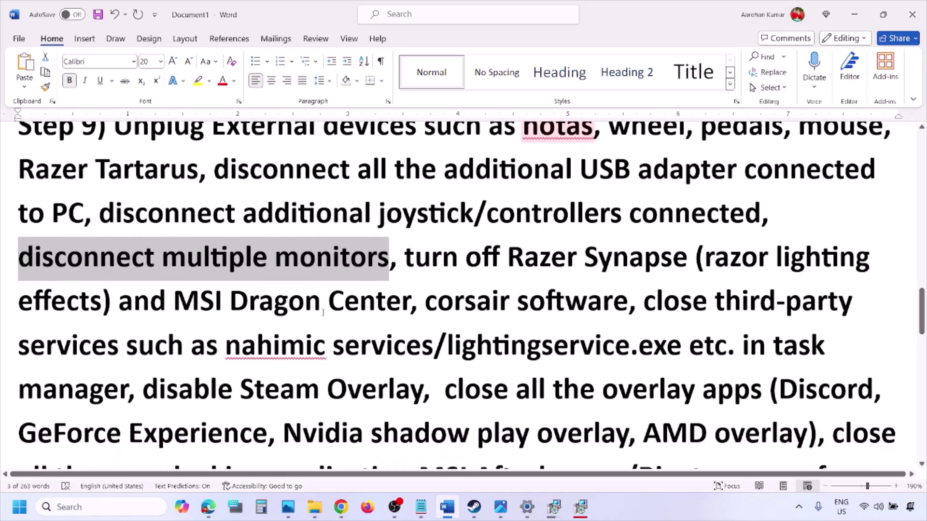
{"action": "left_click_drag", "start_coordinate": [405, 253], "coordinate": [133, 393]}
{"action": "scroll", "coordinate": [187, 337], "scroll_direction": "down", "scroll_amount": 2}
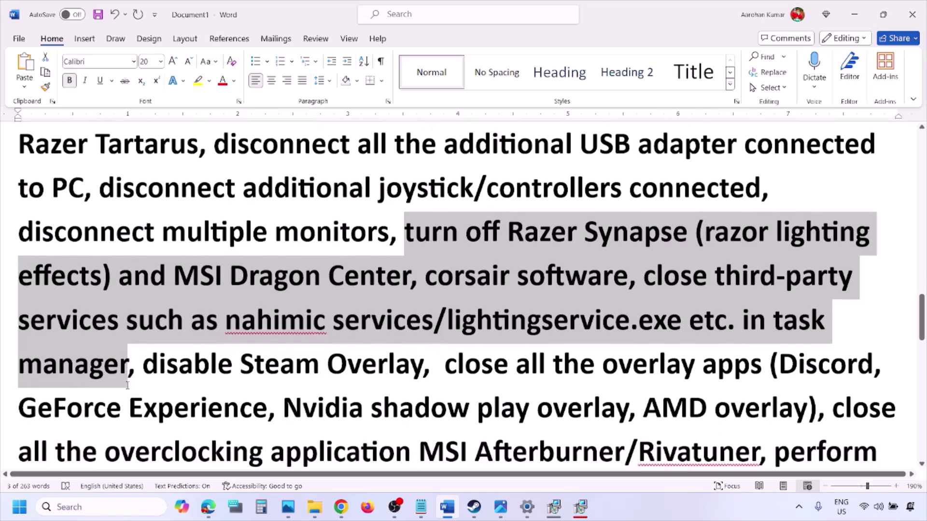
{"action": "left_click_drag", "start_coordinate": [143, 334], "coordinate": [424, 335]}
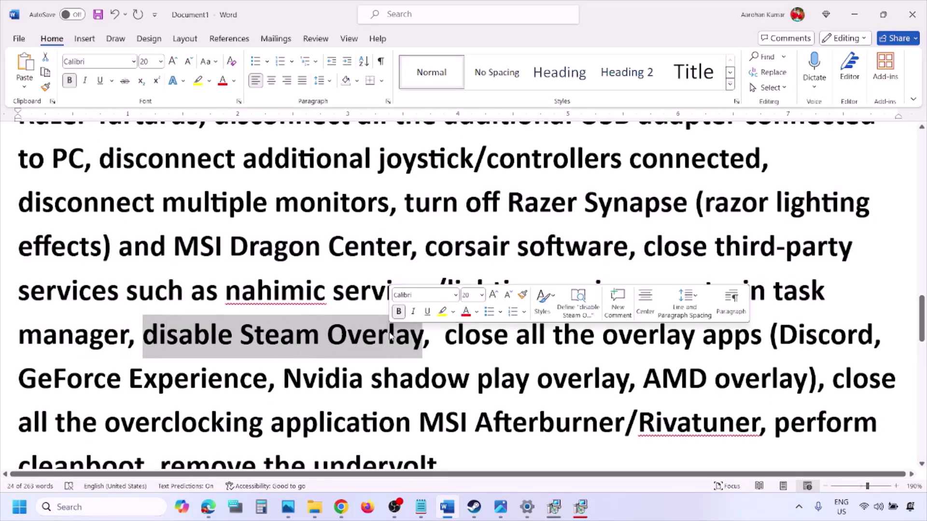
Switch to Photos to examine the Steam library screenshot 0.png with a game's Properties option, and advance to the following image.
{"action": "left_click", "coordinate": [640, 512]}
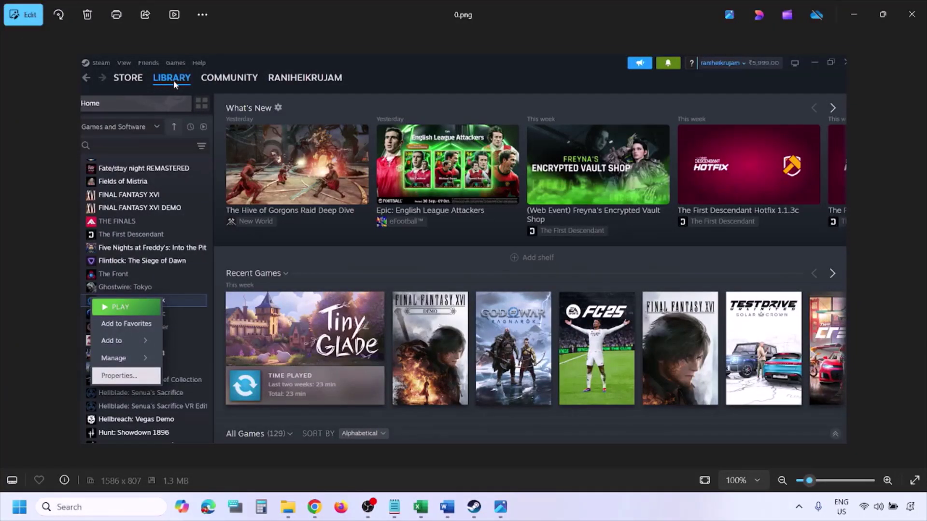
{"action": "key", "text": "ctrl+plus"}
{"action": "key", "text": "ctrl+minus"}
{"action": "key", "text": "Right"}
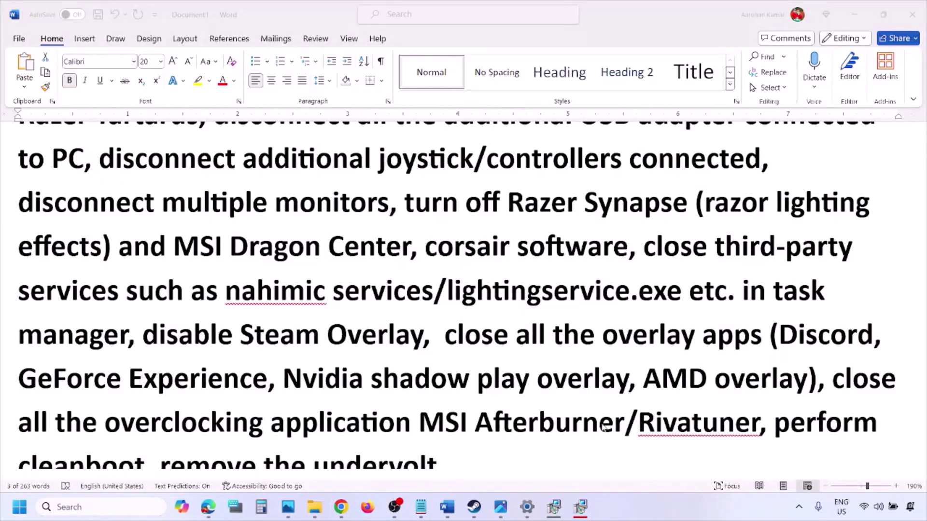
Switch off the in-game overlay in Discord's Game Overlay settings and in GeForce Experience's General settings.
{"action": "scroll", "coordinate": [553, 384], "scroll_direction": "down", "scroll_amount": 2}
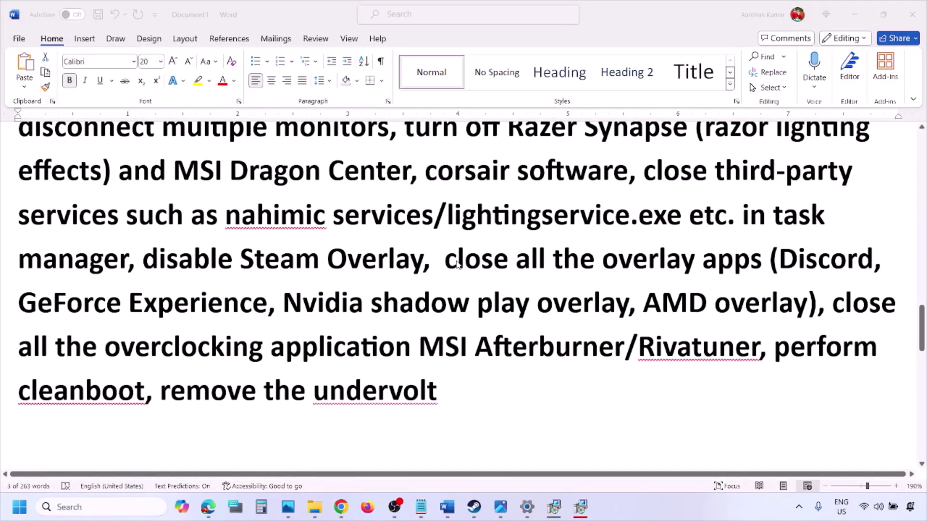
{"action": "key", "text": "alt+Tab"}
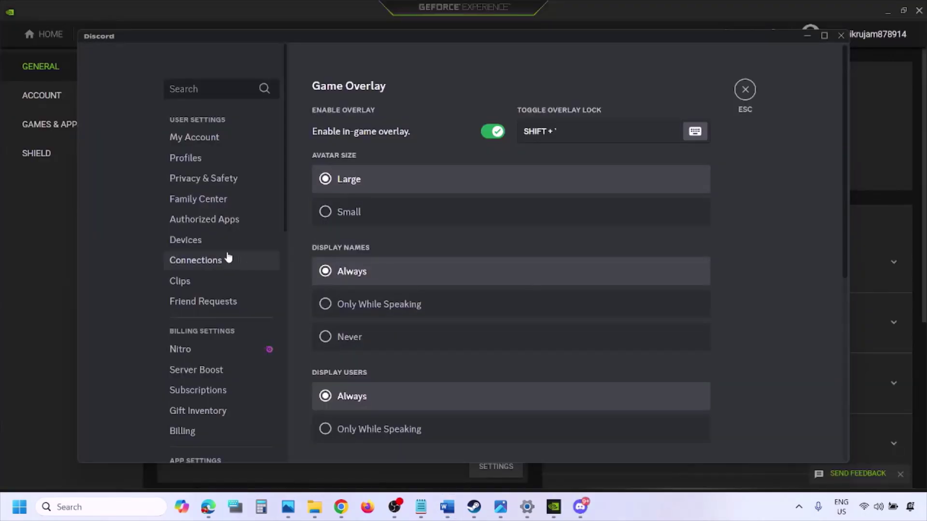
{"action": "scroll", "coordinate": [227, 259], "scroll_direction": "down", "scroll_amount": 10}
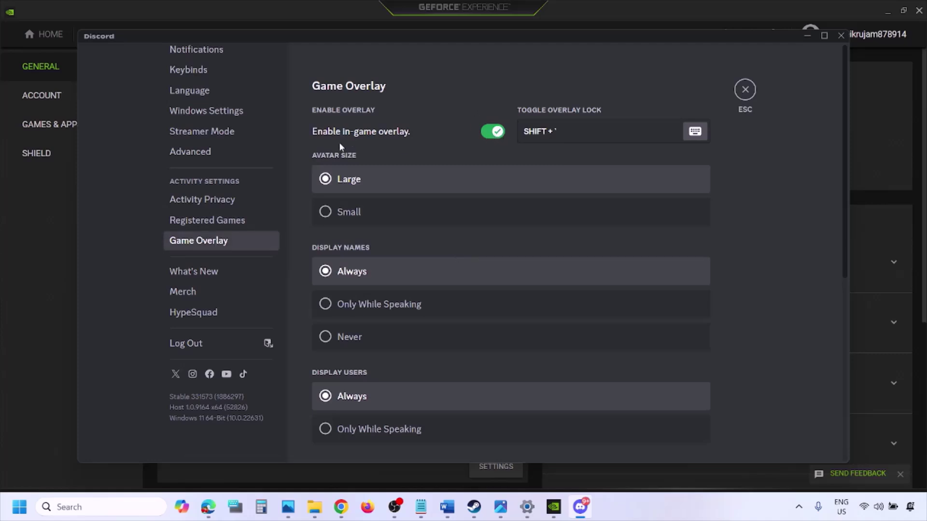
{"action": "left_click", "coordinate": [489, 131]}
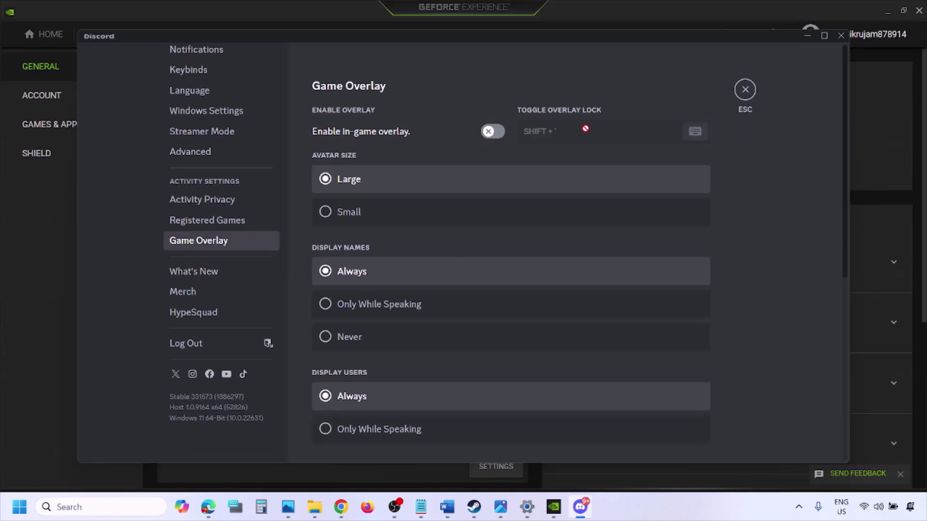
{"action": "left_click", "coordinate": [556, 508]}
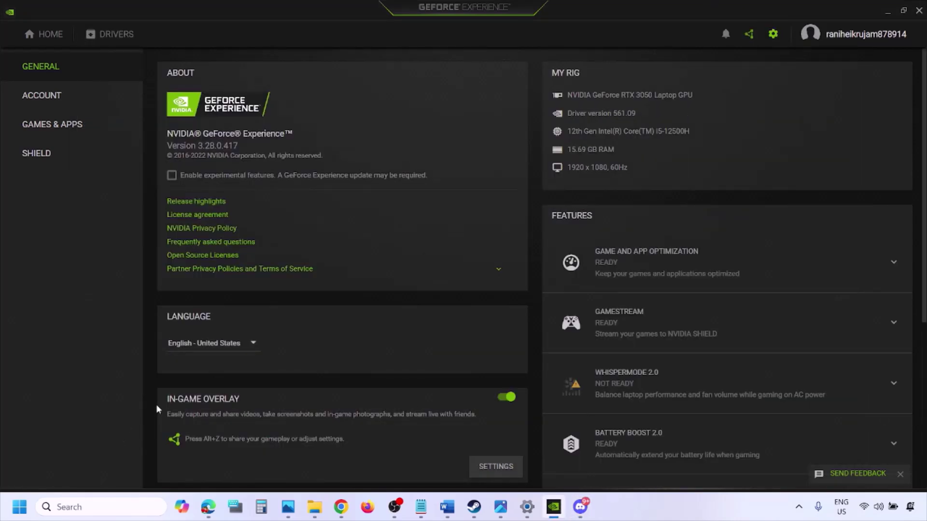
{"action": "left_click", "coordinate": [504, 398]}
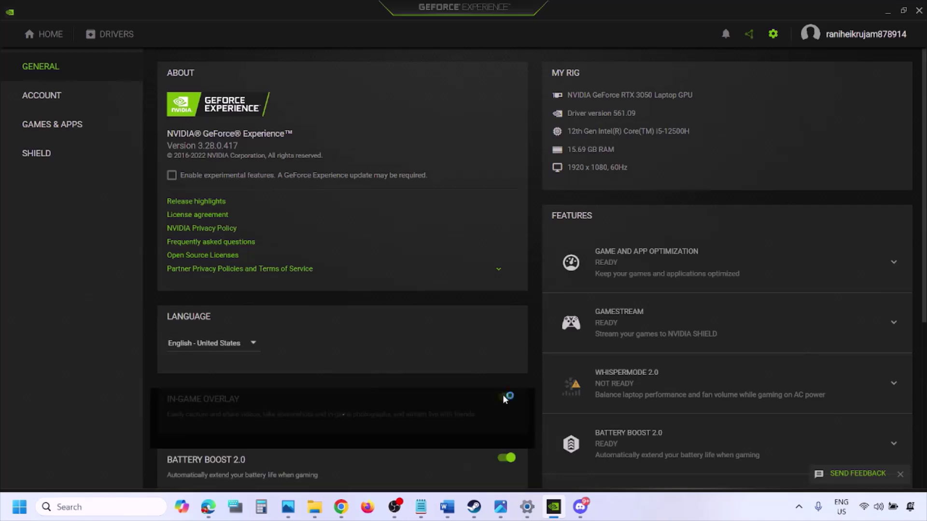
Switch back to the Word document and highlight "close all the overlay apps" in Step 9.
{"action": "left_click", "coordinate": [447, 506]}
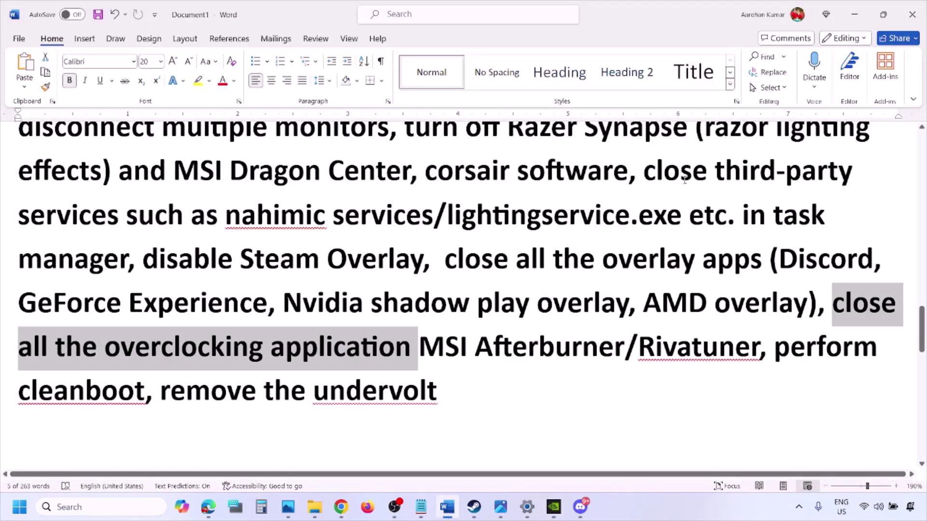
{"action": "scroll", "coordinate": [665, 178], "scroll_direction": "up", "scroll_amount": 2}
{"action": "scroll", "coordinate": [461, 282], "scroll_direction": "down", "scroll_amount": 2}
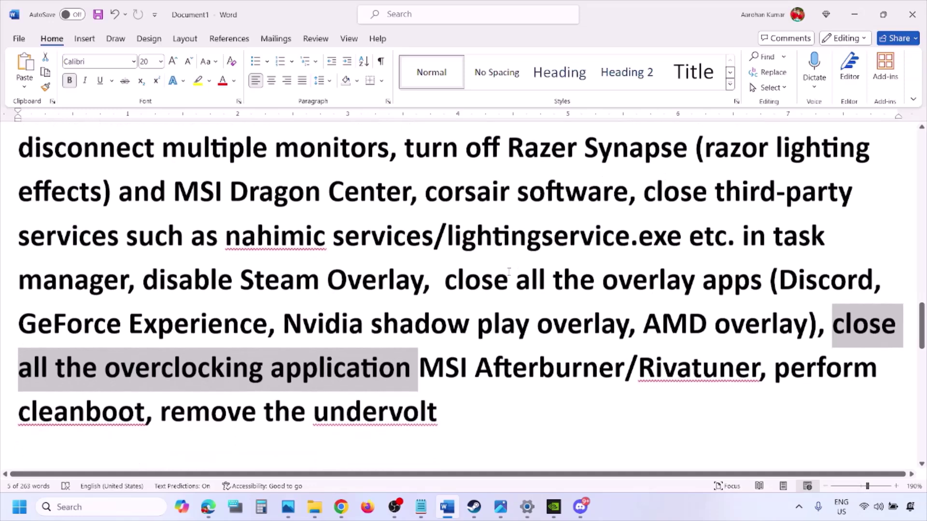
{"action": "left_click_drag", "start_coordinate": [457, 282], "coordinate": [724, 289]}
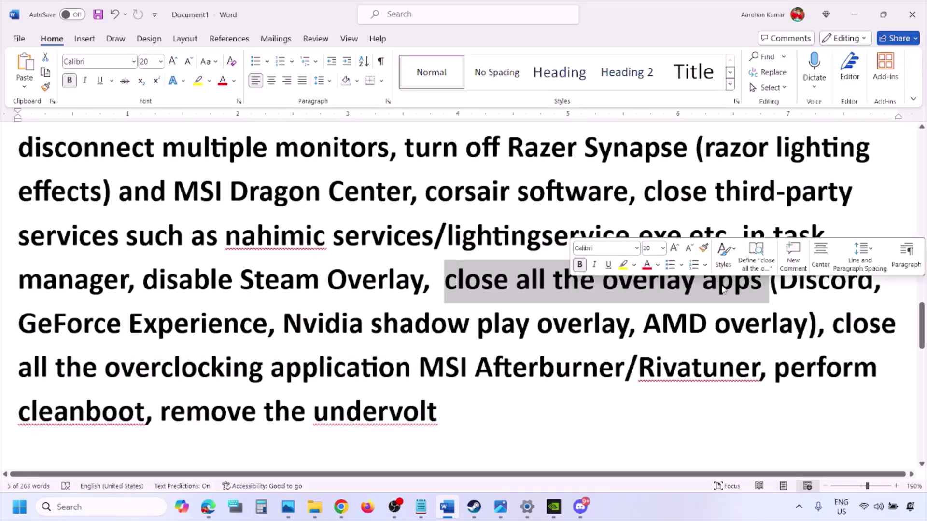
{"action": "left_click", "coordinate": [508, 284]}
{"action": "left_click_drag", "start_coordinate": [448, 281], "coordinate": [768, 284]}
Quit Discord, NVIDIA GeForce Experience and G HUB, which are running in the background.
{"action": "left_click", "coordinate": [798, 507]}
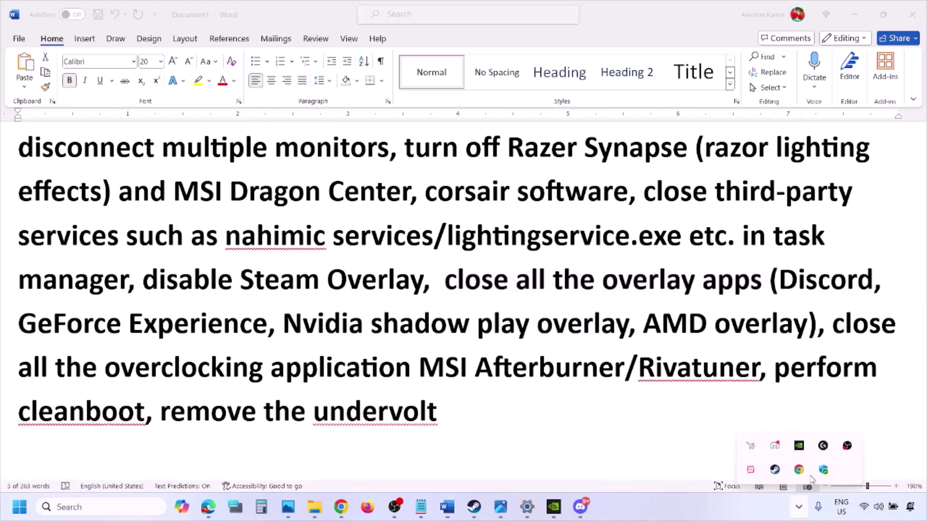
{"action": "right_click", "coordinate": [777, 450]}
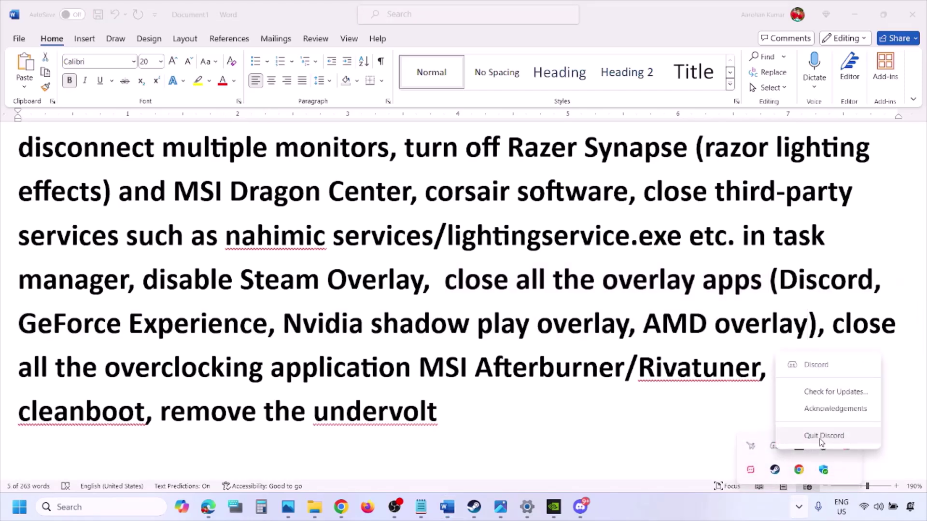
{"action": "left_click", "coordinate": [820, 437]}
{"action": "right_click", "coordinate": [774, 449]}
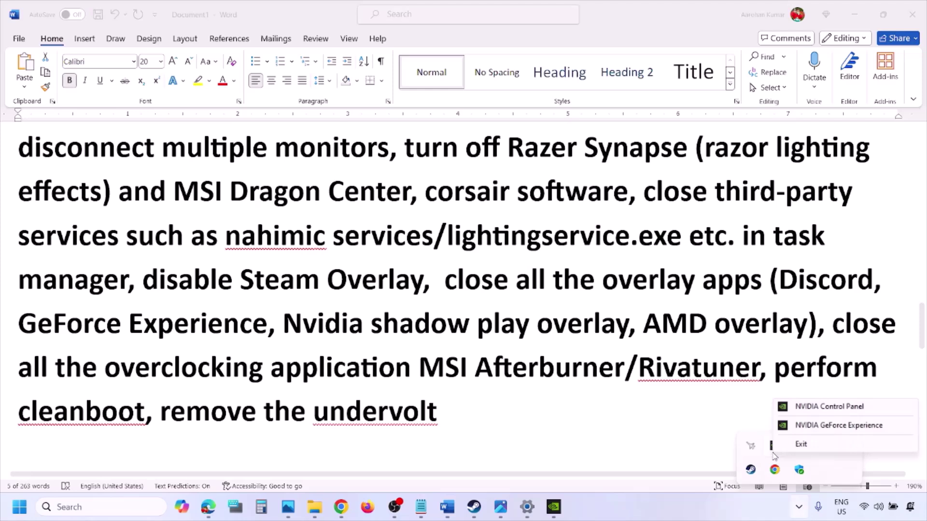
{"action": "left_click", "coordinate": [799, 443]}
{"action": "right_click", "coordinate": [774, 447]}
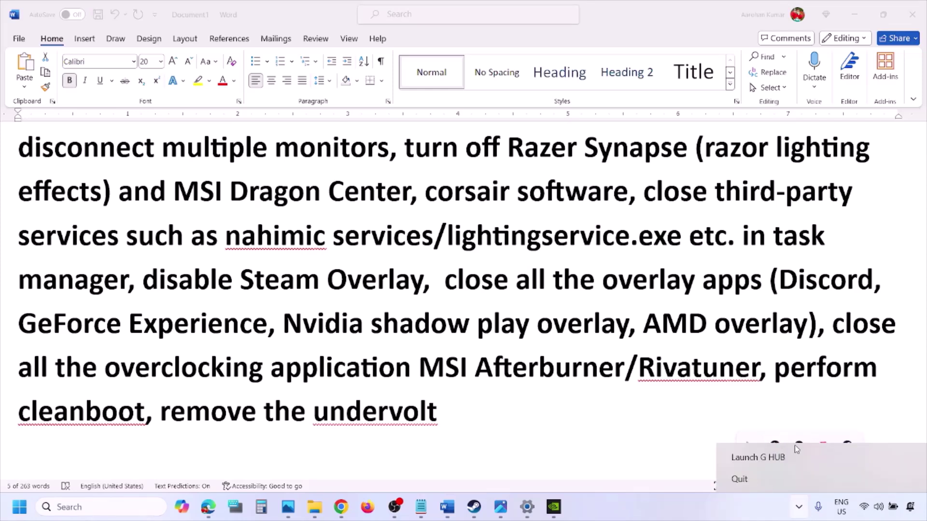
{"action": "left_click", "coordinate": [795, 456]}
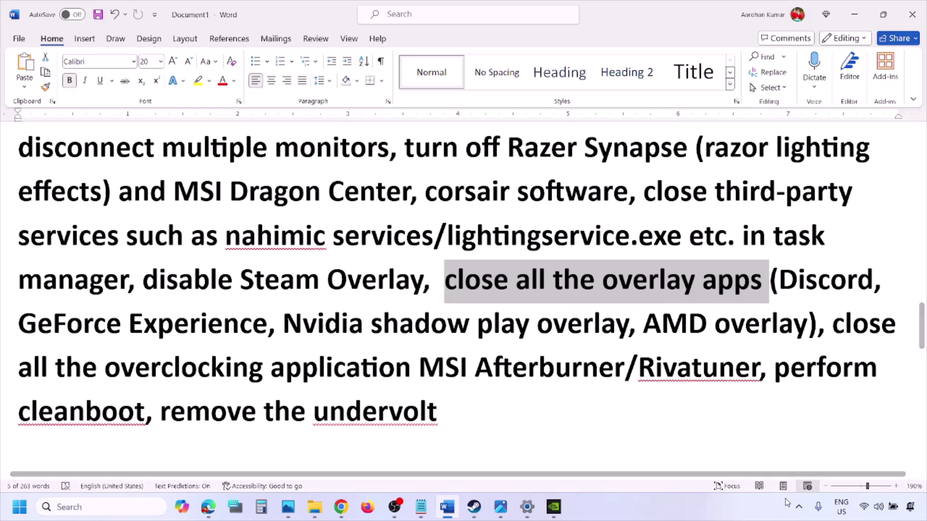
Quit the background app with the pink icon among the hidden system tray apps.
{"action": "left_click", "coordinate": [799, 506]}
{"action": "right_click", "coordinate": [799, 450]}
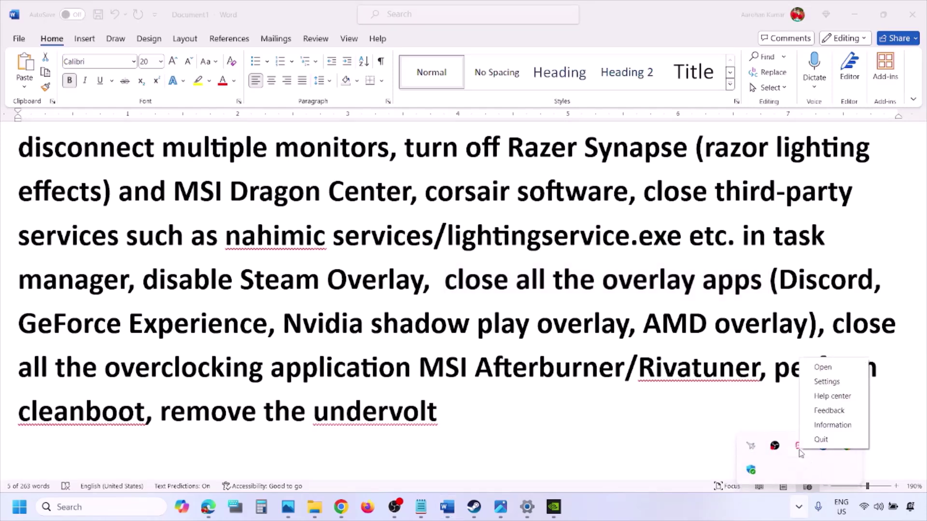
{"action": "left_click", "coordinate": [820, 443]}
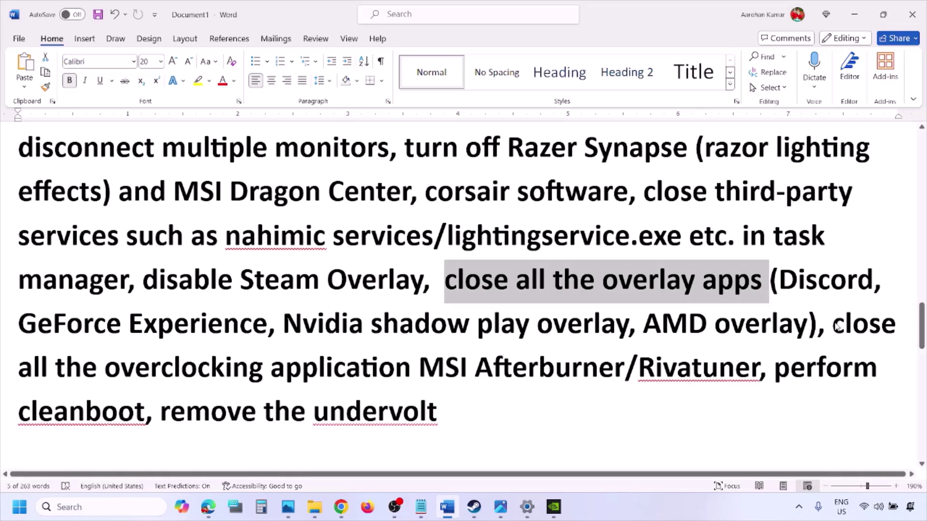
Highlight the instruction to close all overclocking applications and close the overclocking utility running in the background.
{"action": "left_click_drag", "start_coordinate": [833, 325], "coordinate": [445, 369]}
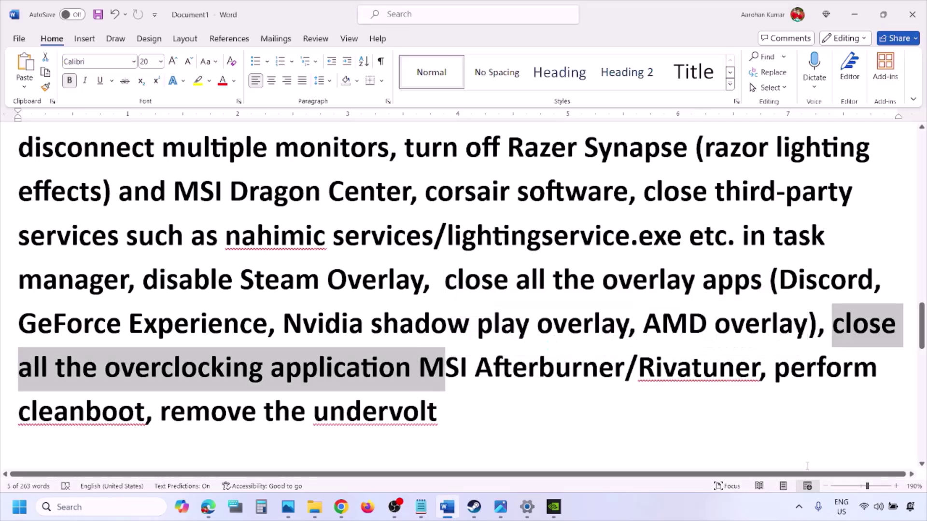
{"action": "left_click", "coordinate": [799, 508]}
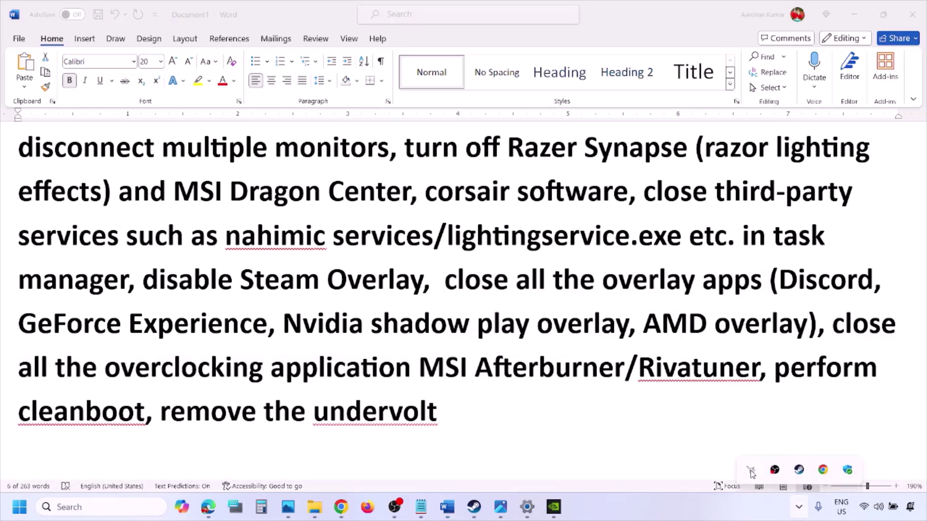
{"action": "right_click", "coordinate": [751, 472]}
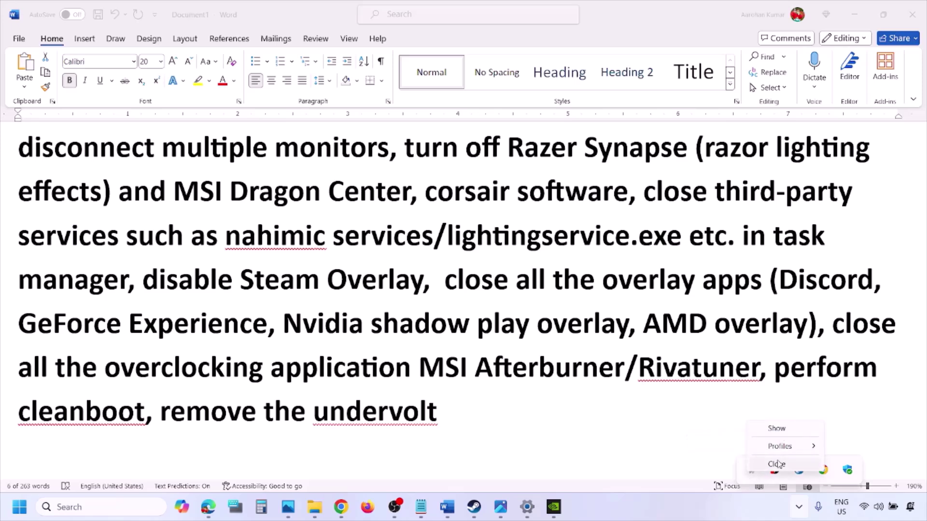
{"action": "left_click", "coordinate": [777, 464]}
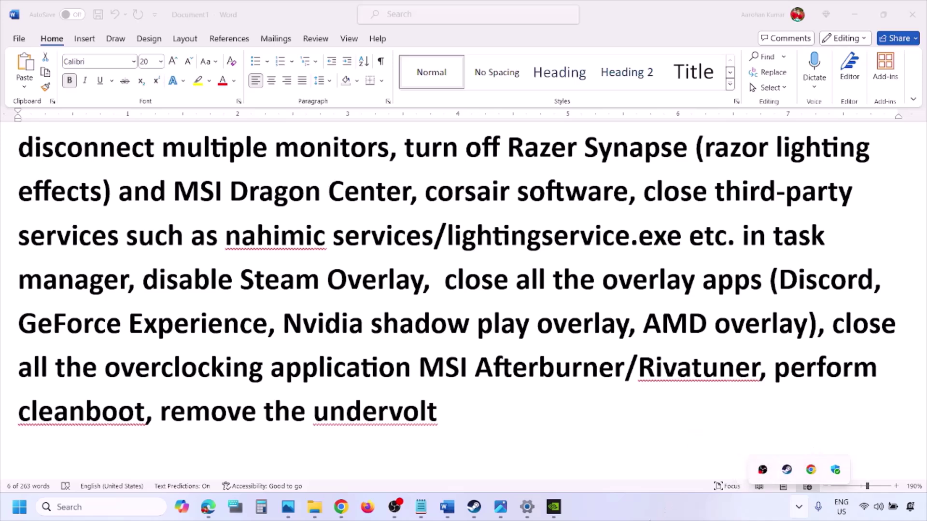
{"action": "key", "text": "Escape"}
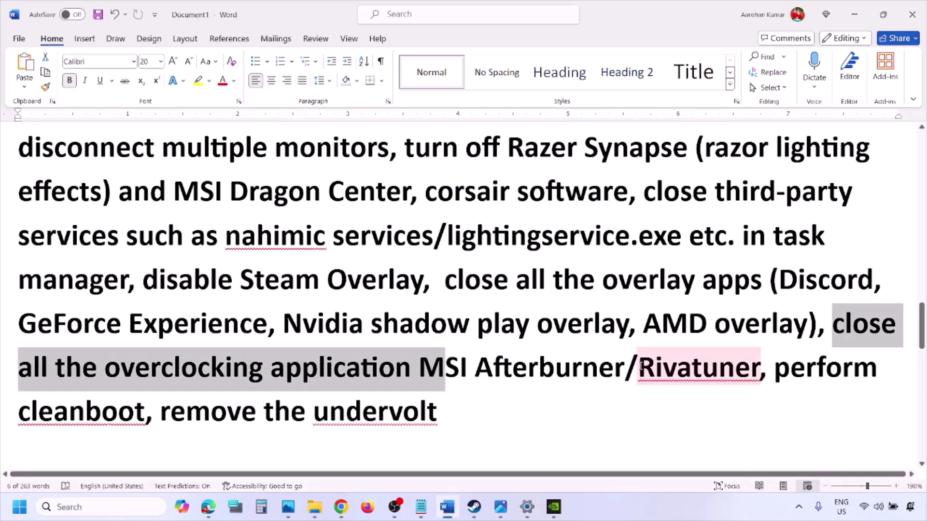